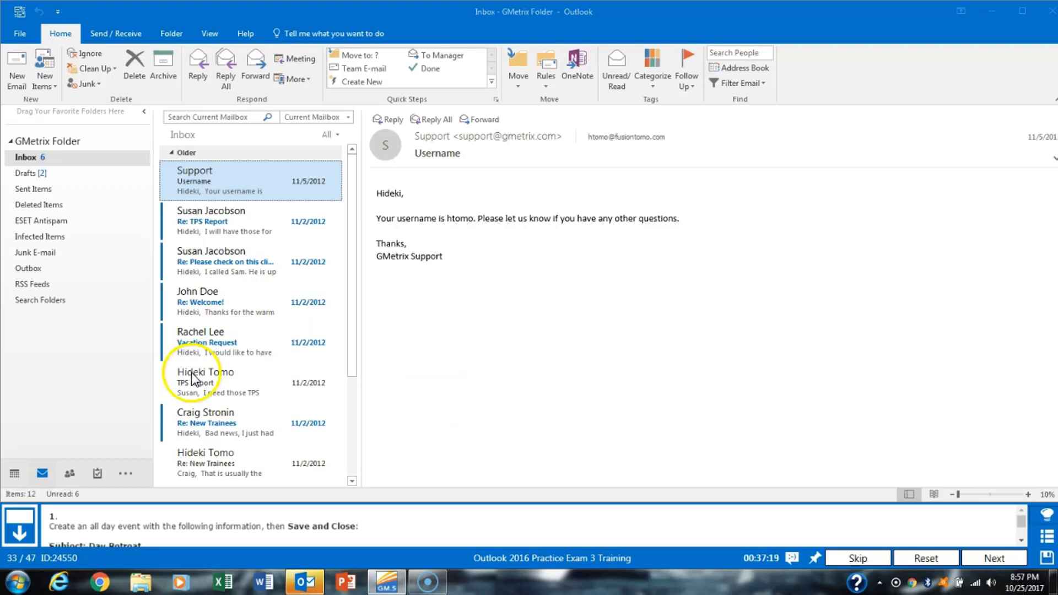
- Show the October 2017 calendar in Month view with the Nov 1 cell selected
left_click(13, 477)
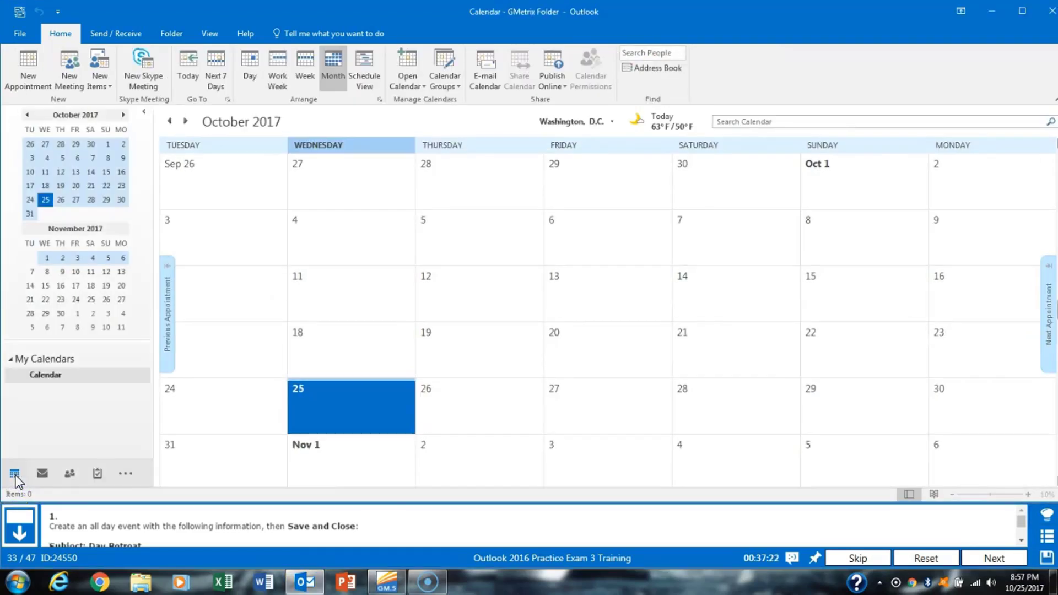
left_click(372, 461)
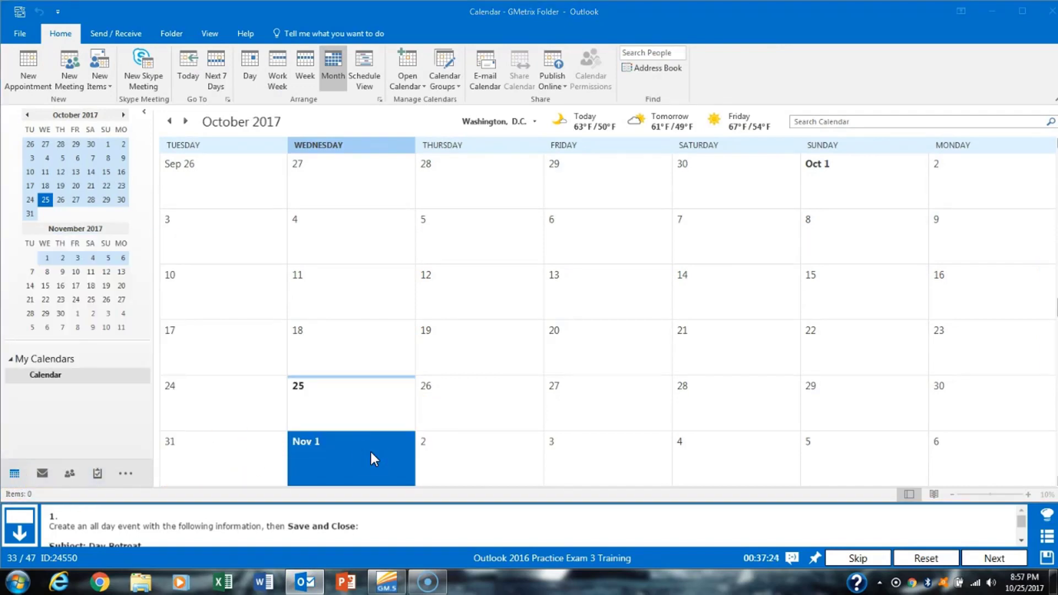
- Save an all-day 'Day Retreat' event at Convention Center on Nov 1, then advance
double_click(371, 453)
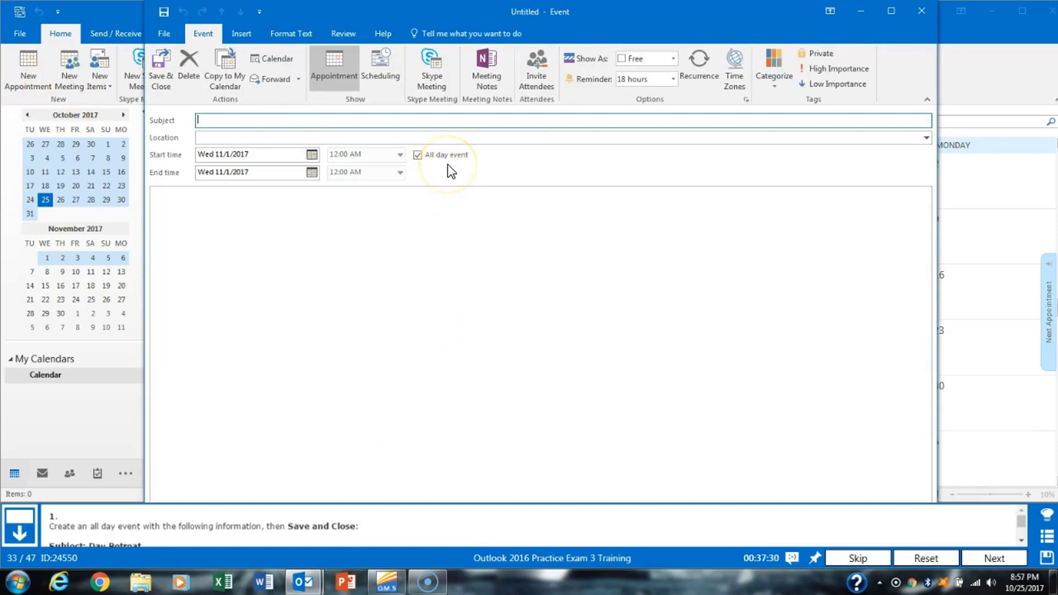
left_click(1022, 541)
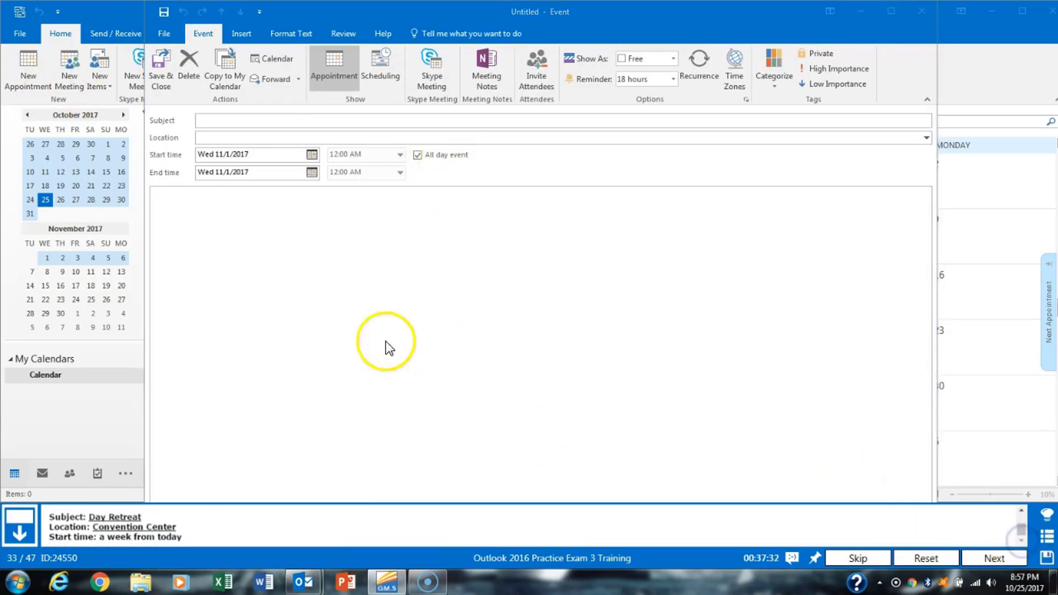
left_click(264, 120)
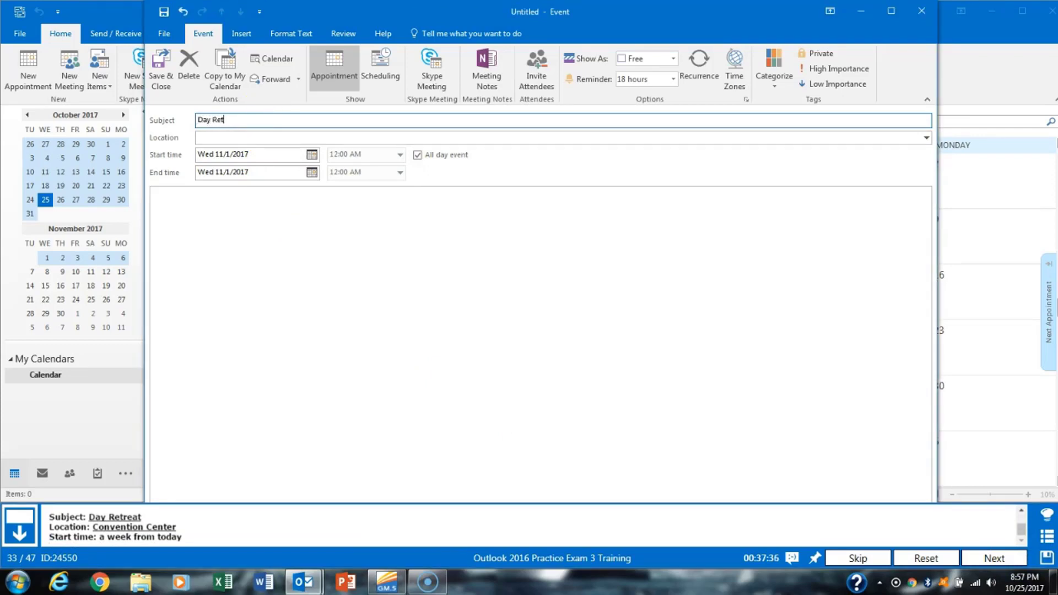
key("Tab")
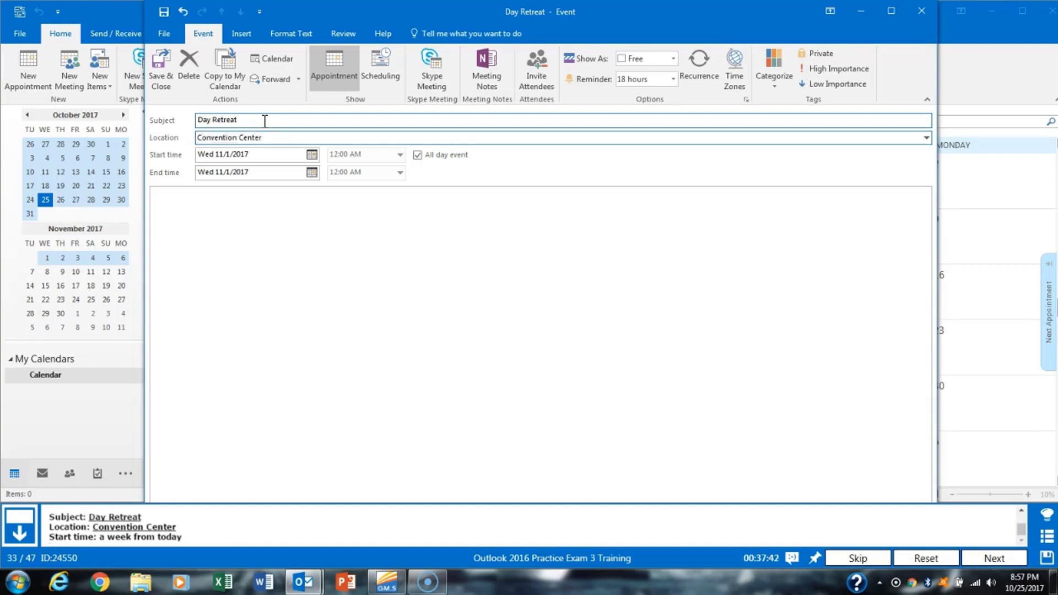
left_click(1021, 543)
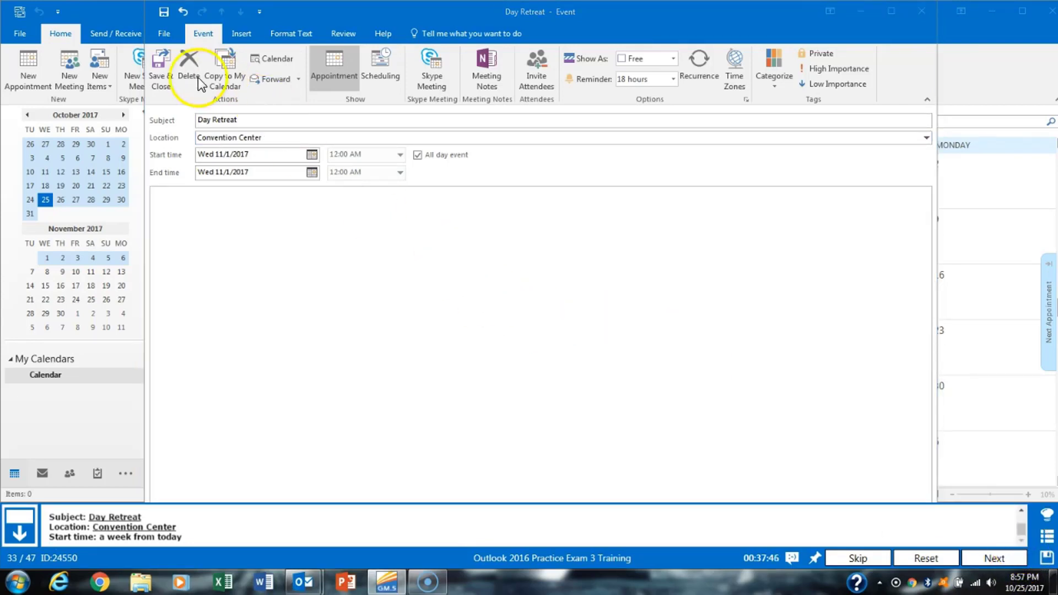
left_click(161, 83)
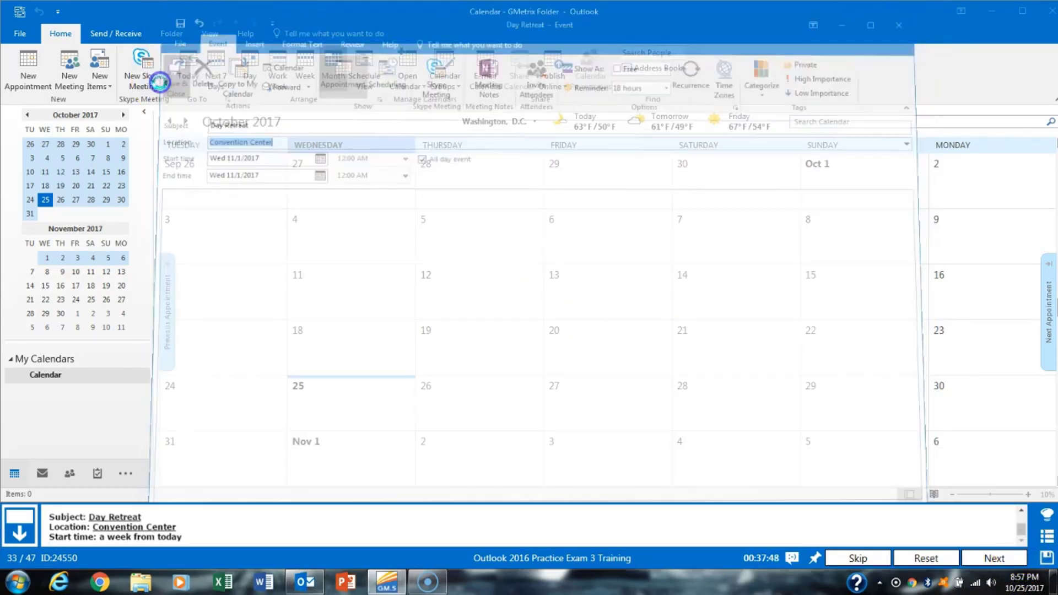
left_click(988, 562)
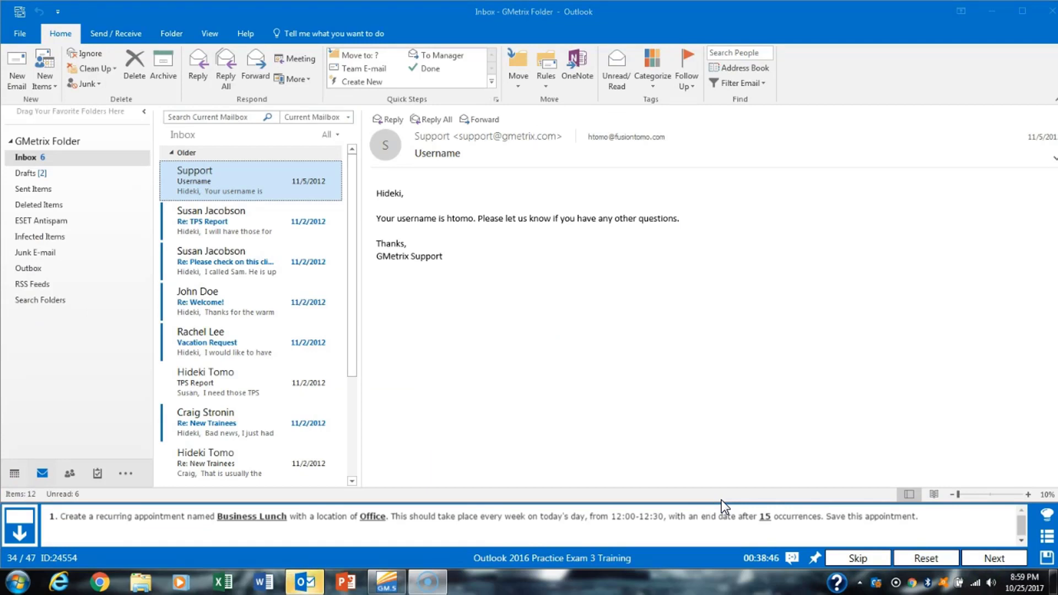
- Create a Business Lunch event at Office on Oct 25 starting at 12:00 PM, not all-day
left_click(15, 474)
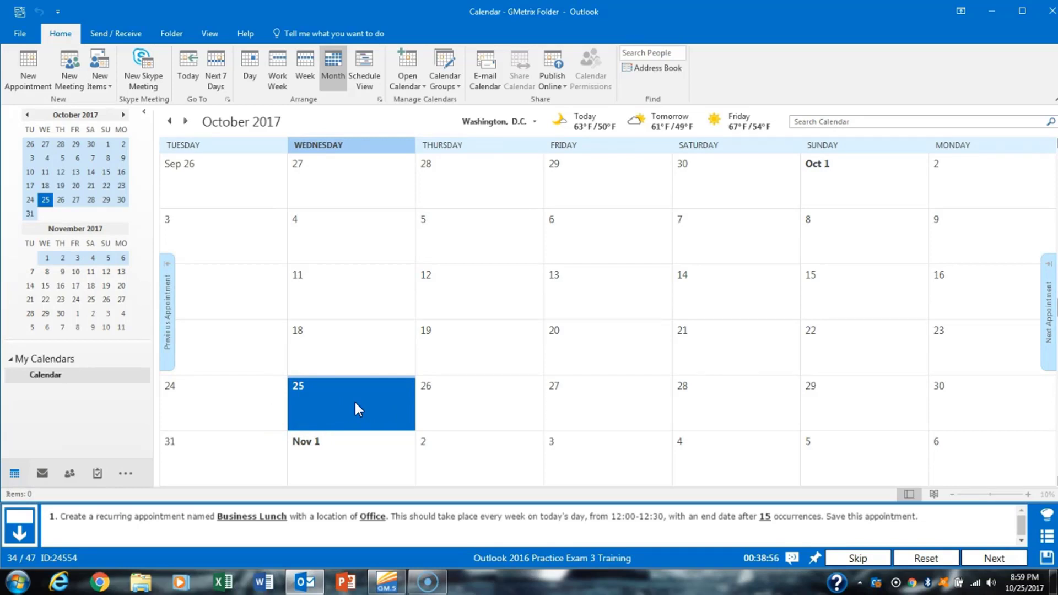
double_click(333, 404)
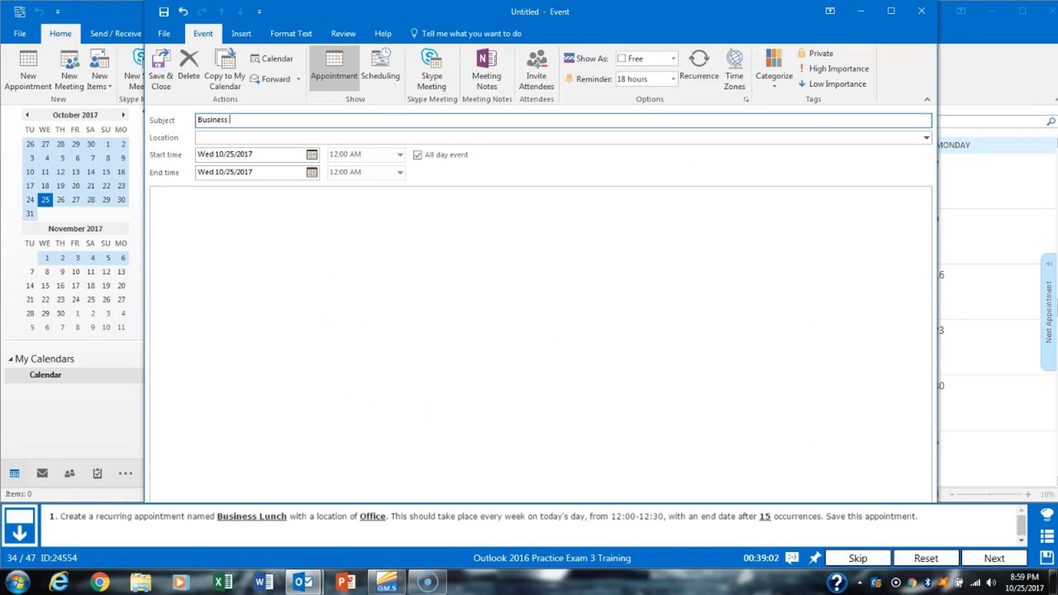
key("Tab")
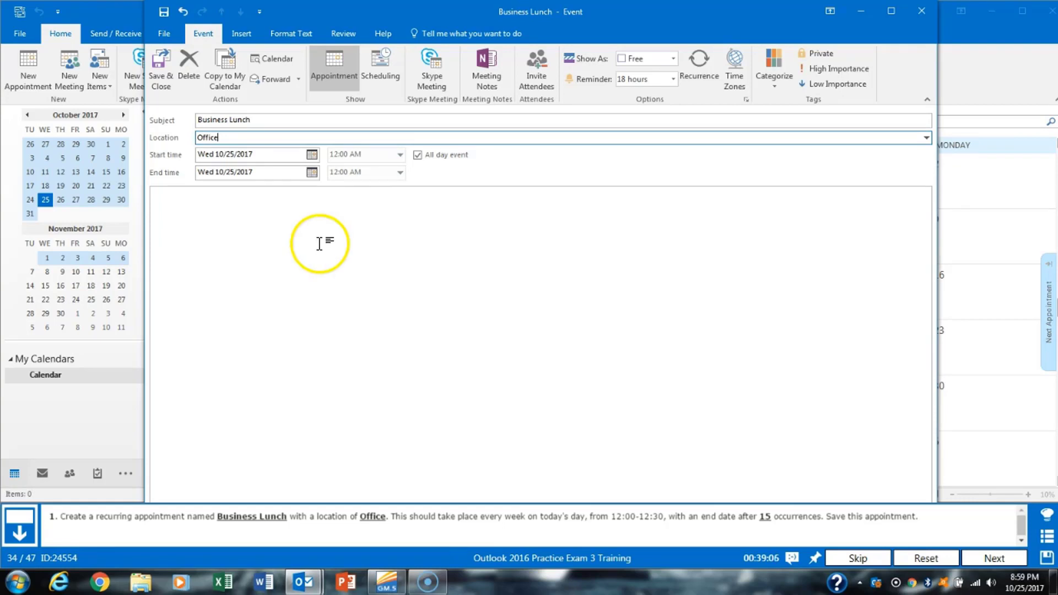
left_click(443, 156)
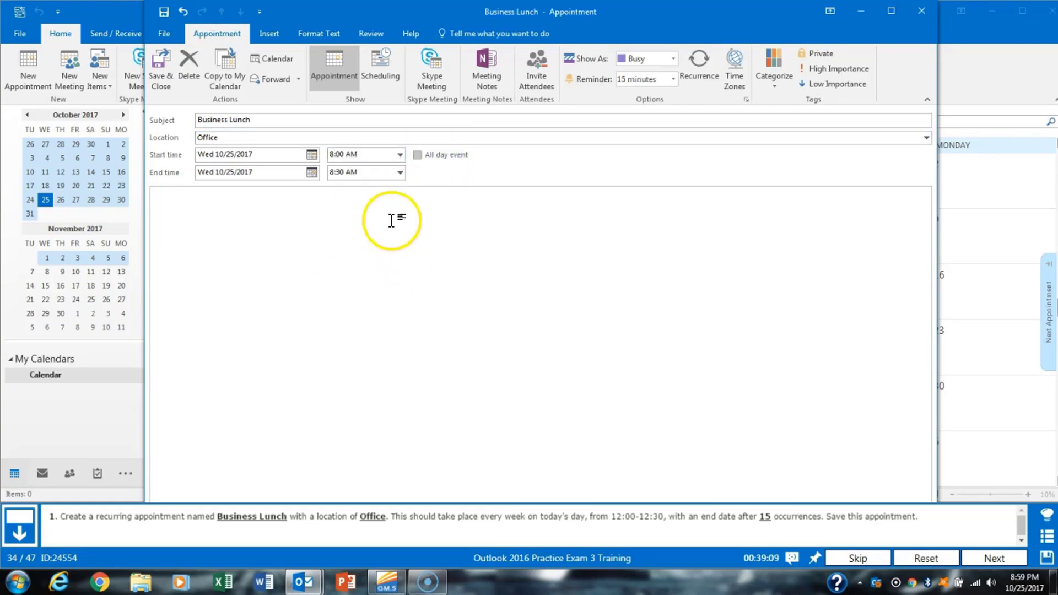
left_click(400, 155)
scroll(401, 201, "down", 2)
left_click(377, 203)
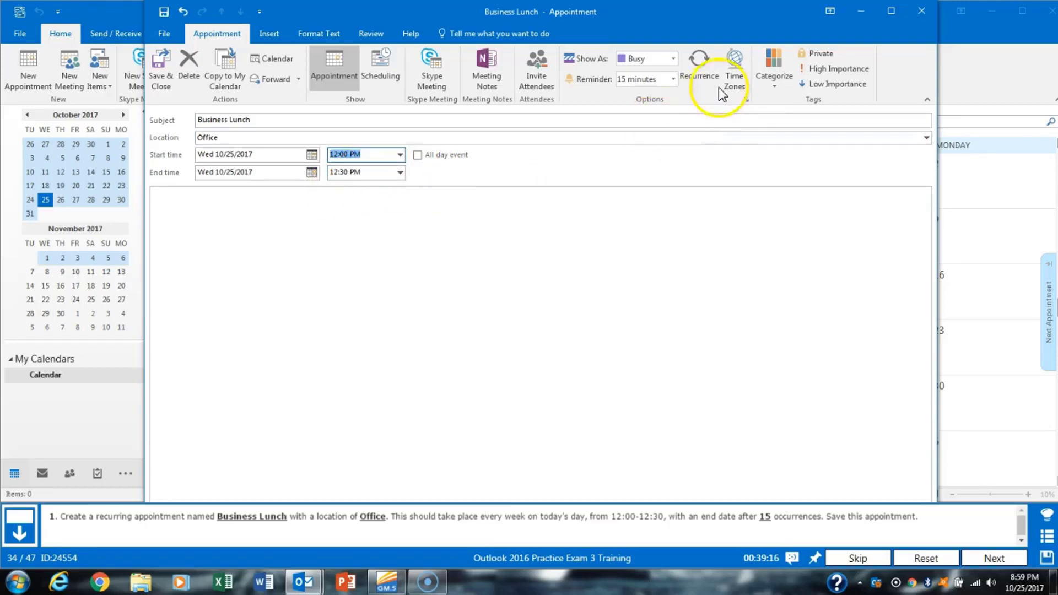
- Make it recur weekly ending after 15 occurrences, and save the series
left_click(700, 78)
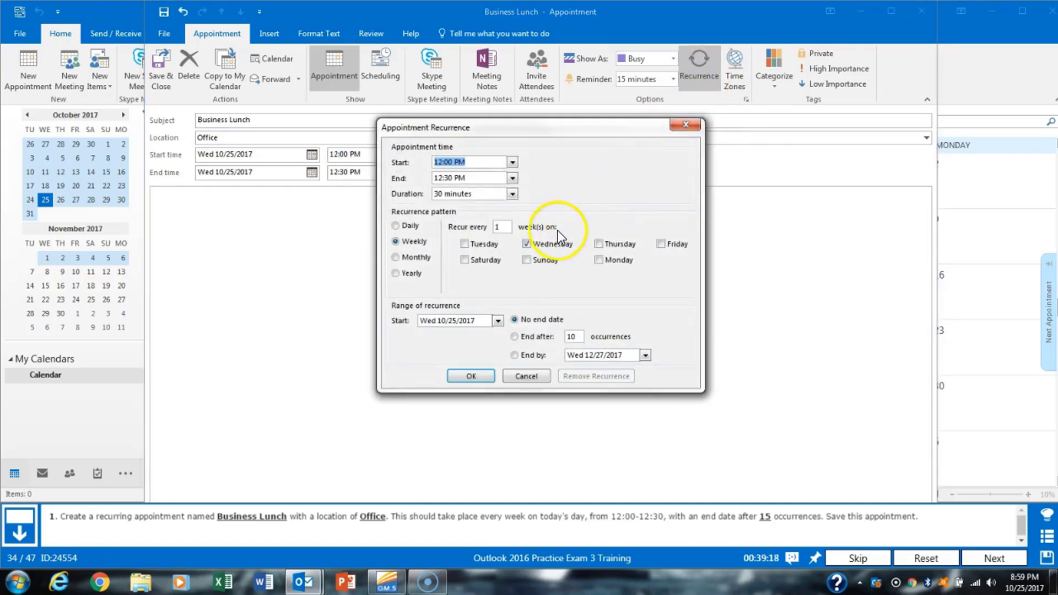
left_click(528, 339)
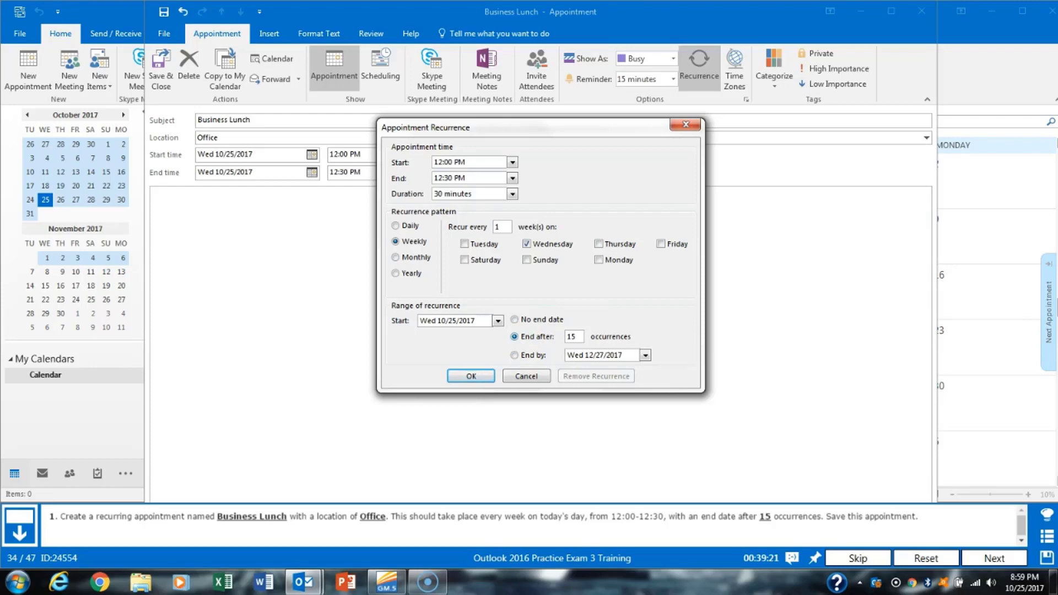
left_click(488, 380)
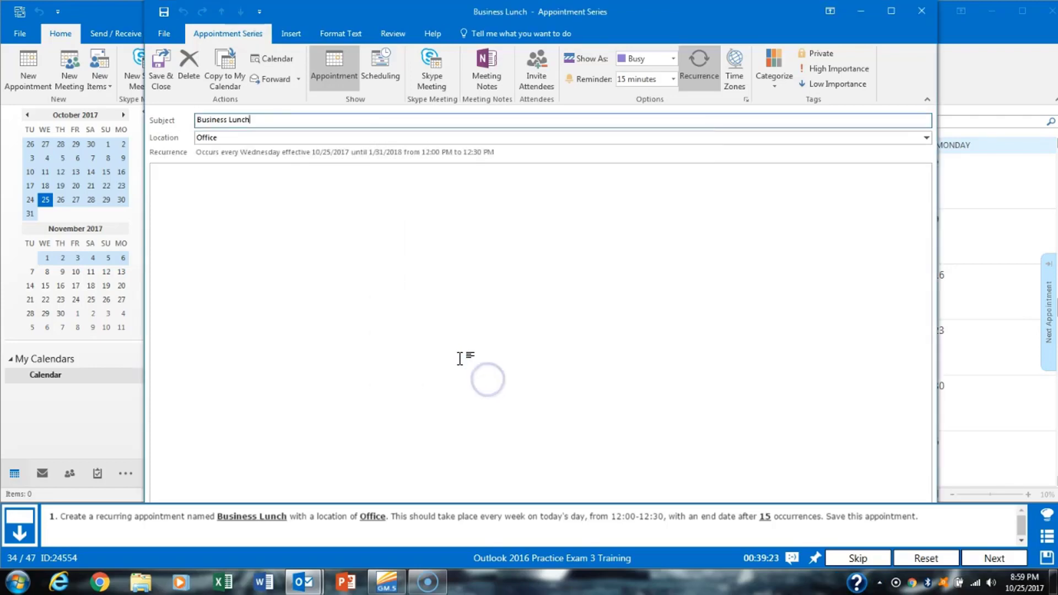
left_click(162, 77)
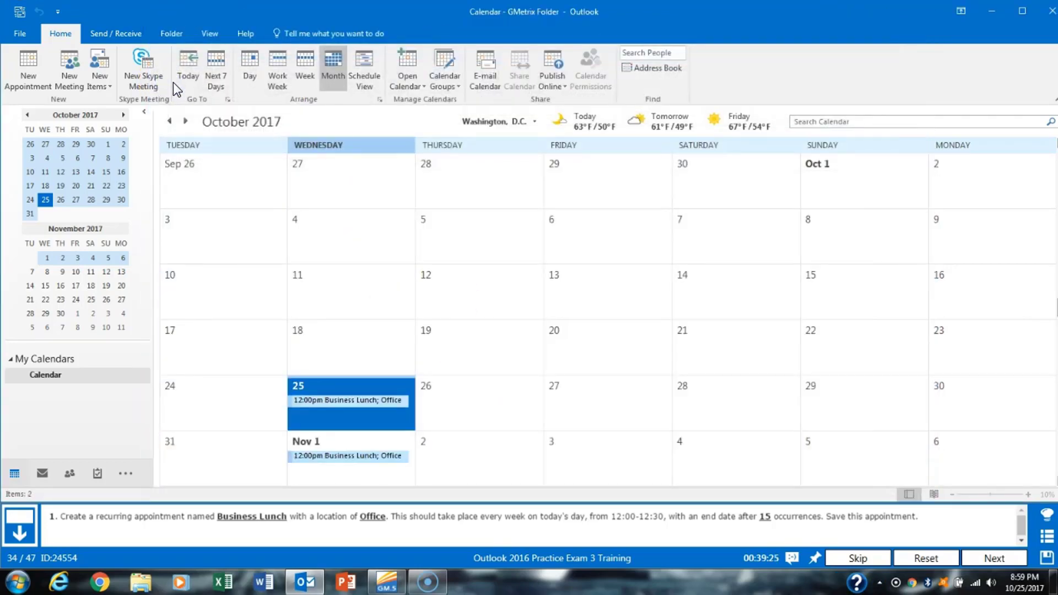
- Save a new contact 'GMetrix Support', company GMetrix, with its support e-mail address
left_click(996, 558)
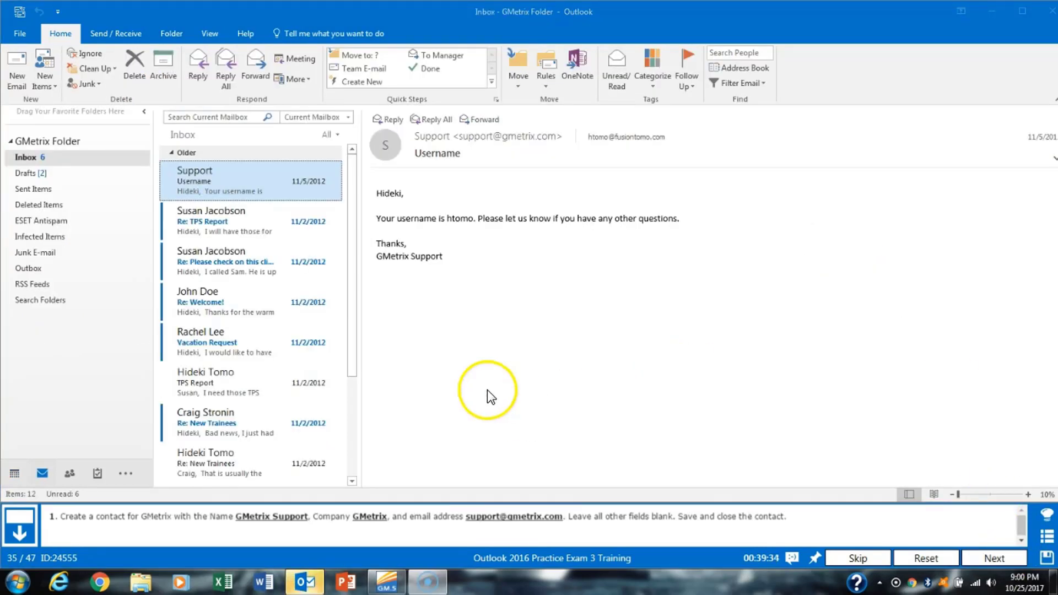
left_click(69, 474)
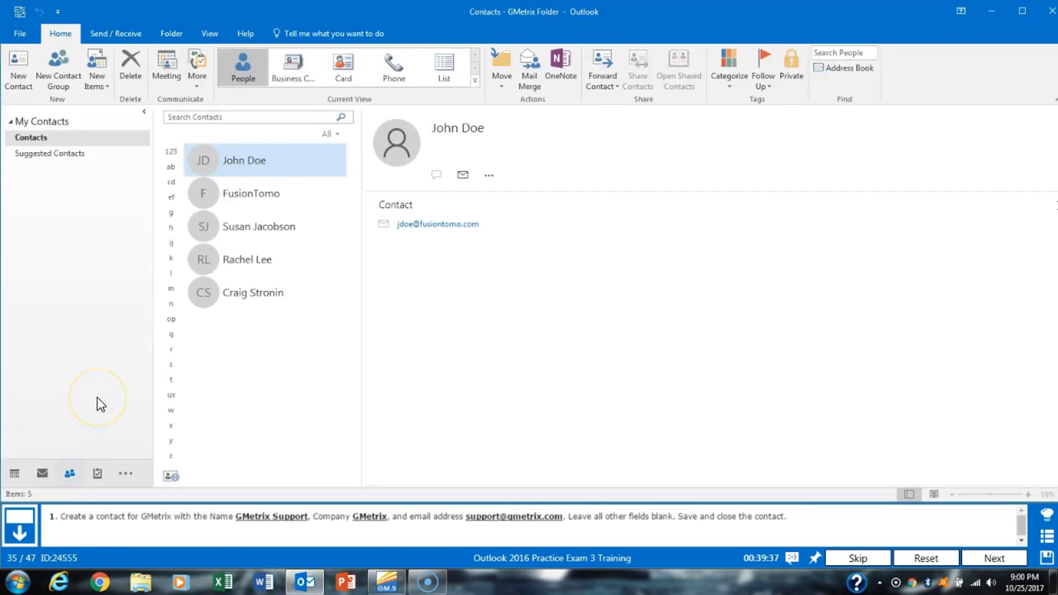
left_click(25, 82)
left_click(220, 159)
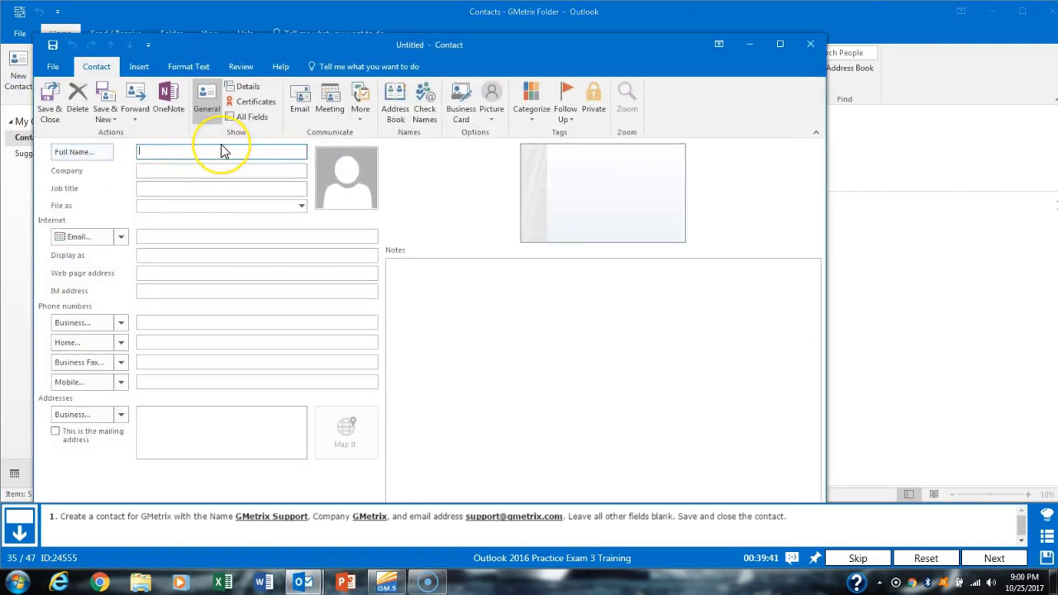
type("GMetrix Support")
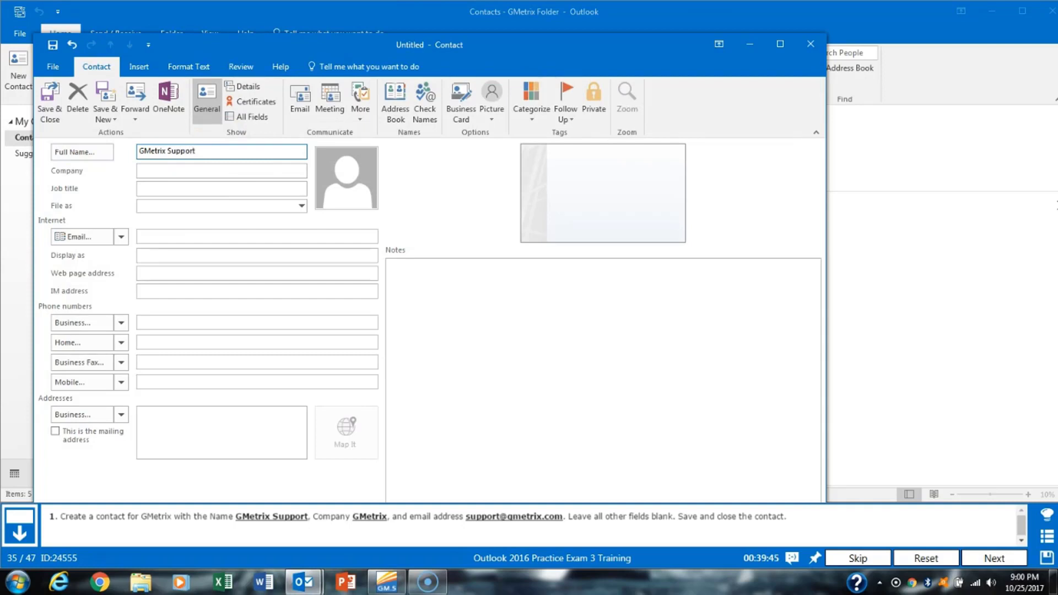
key("Tab")
type("G")
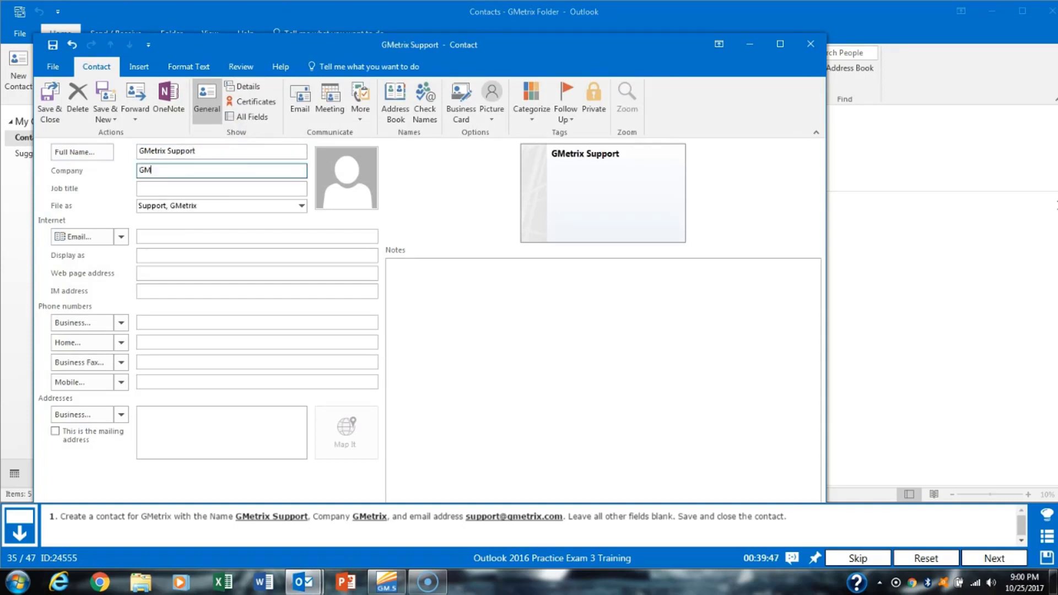
type("Metrix")
key("Tab")
key("Tab")
key("Tab")
key("Tab")
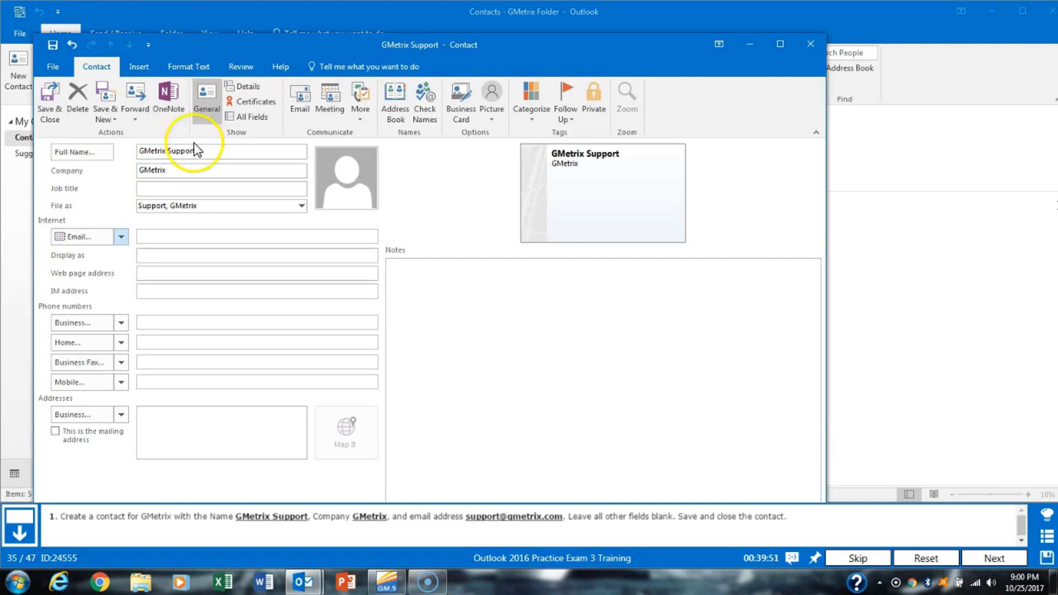
left_click(201, 236)
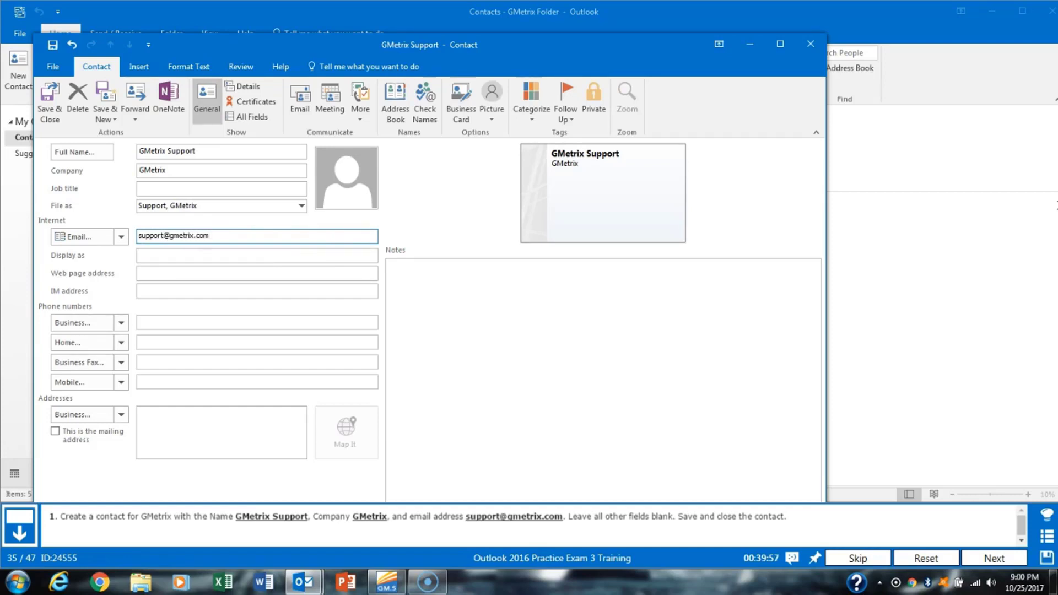
left_click(44, 114)
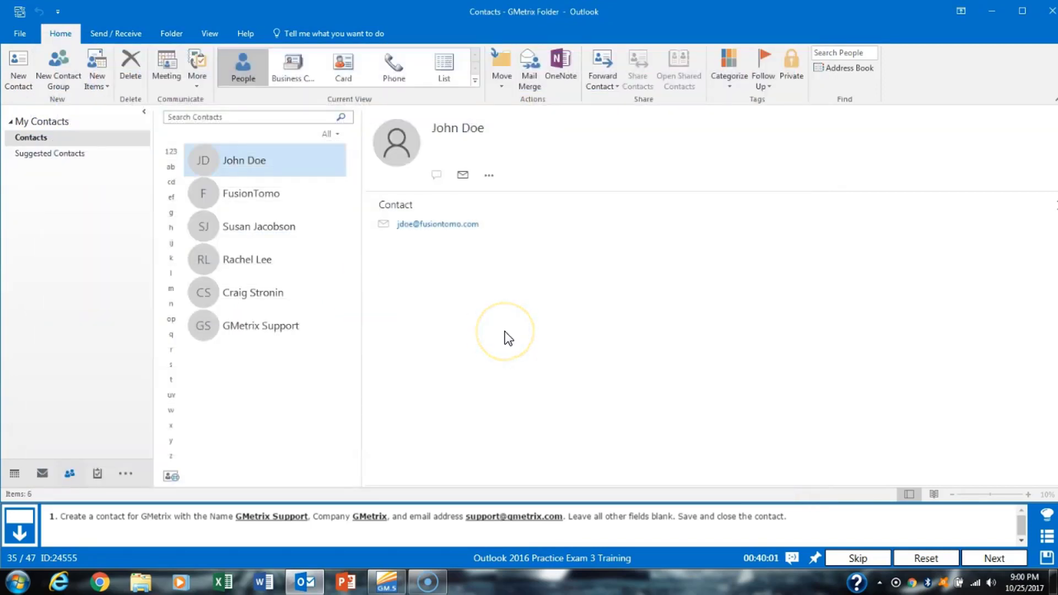
- Untick 'Play a sound' under Message arrival in Outlook Options > Mail and confirm
left_click(980, 557)
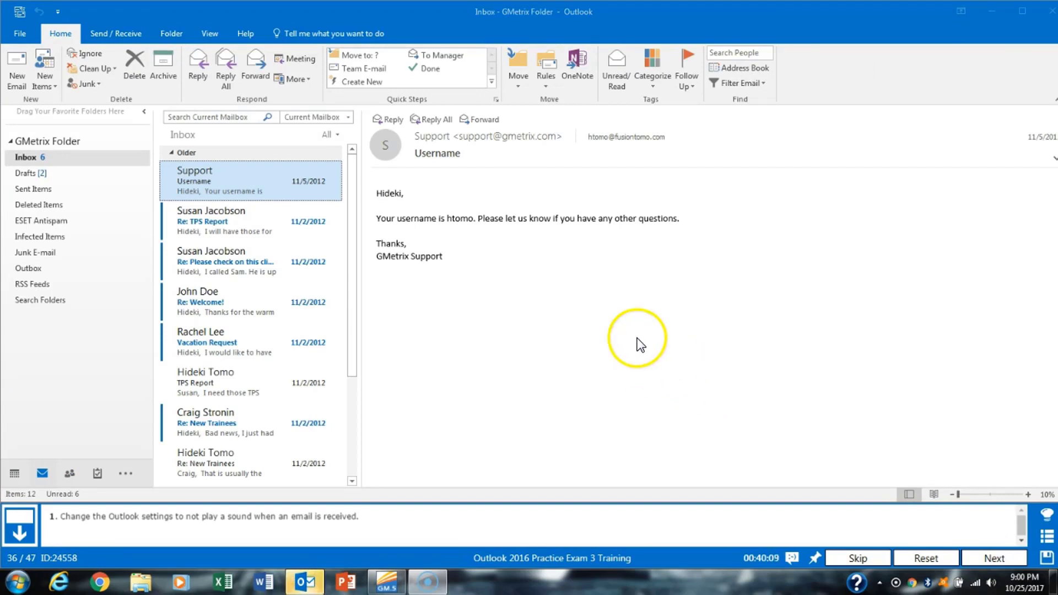
left_click(22, 34)
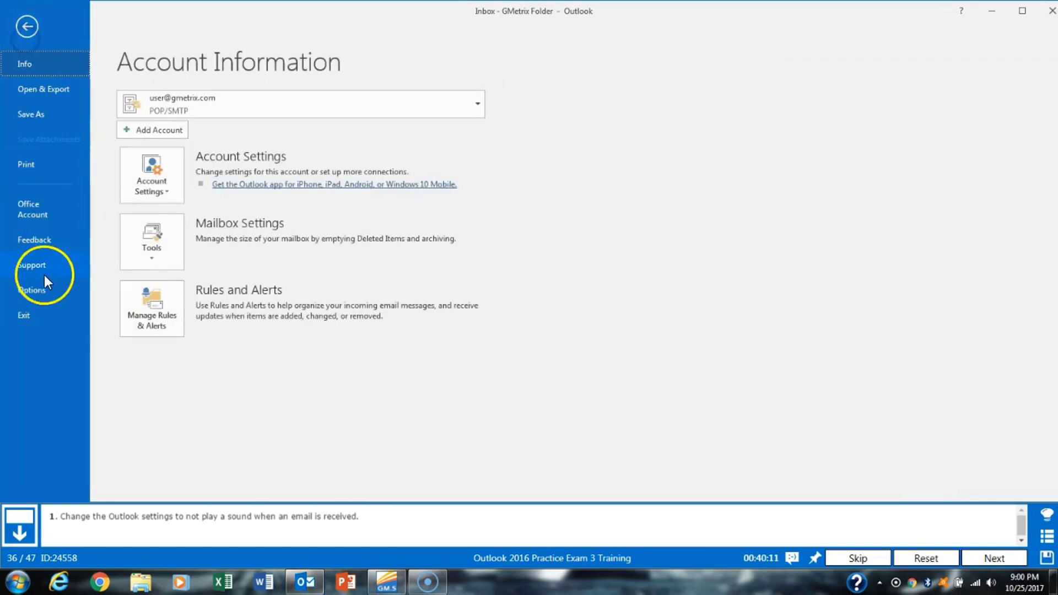
left_click(36, 291)
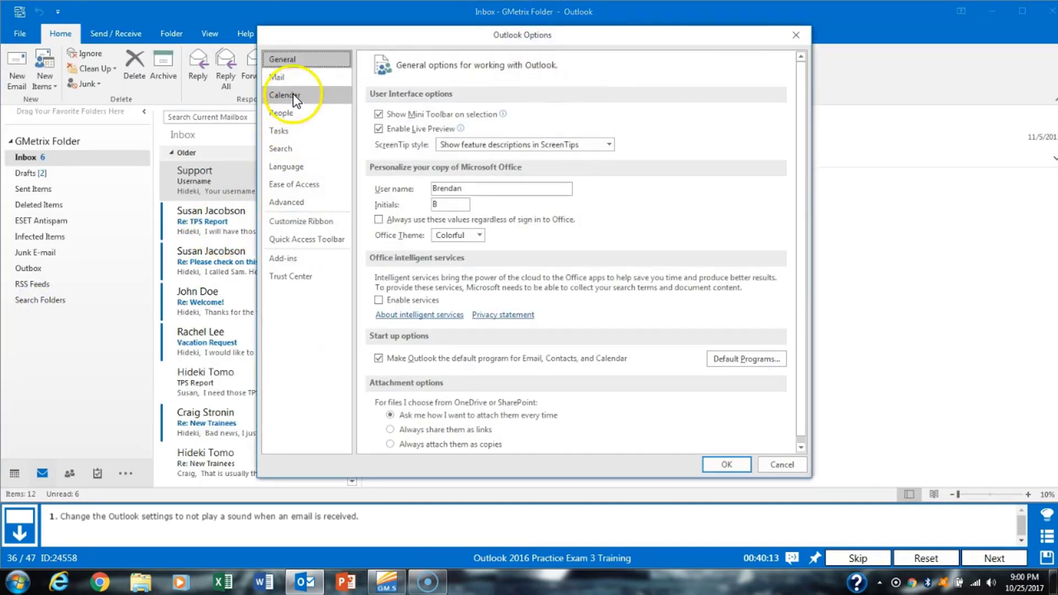
left_click(302, 78)
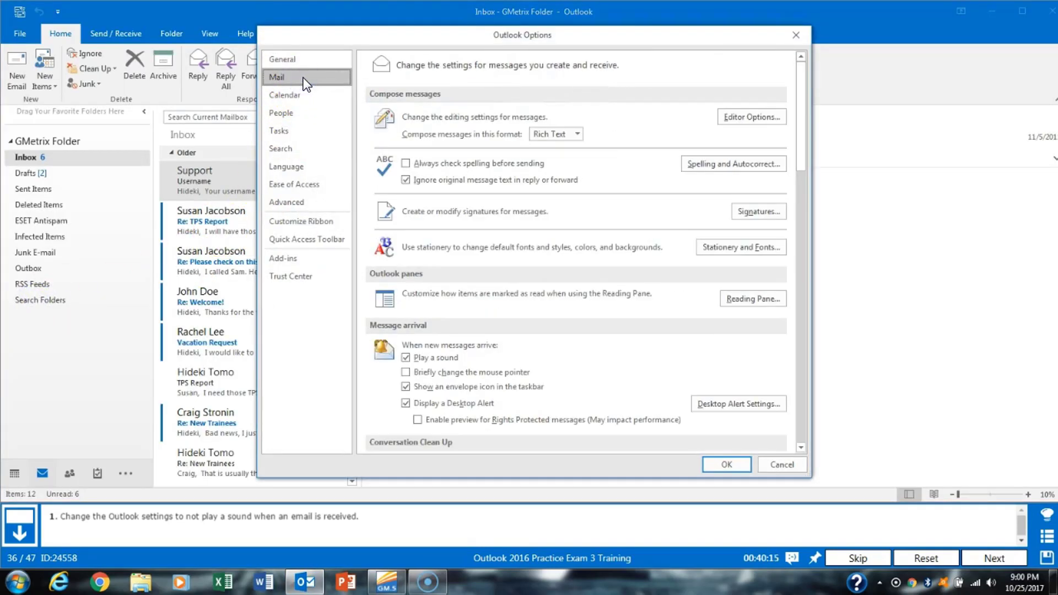
left_click(405, 358)
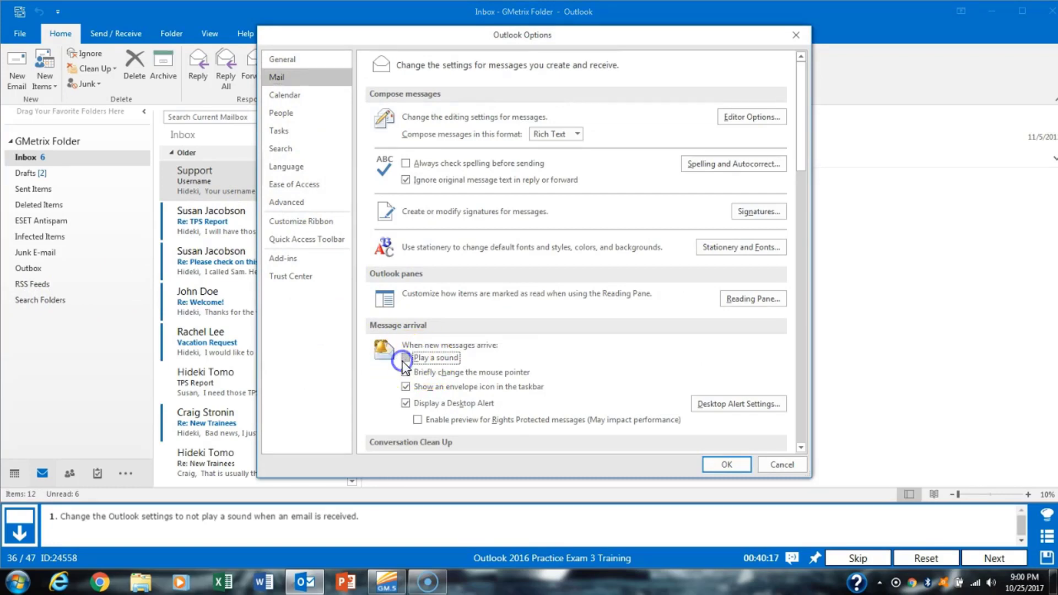
left_click(727, 464)
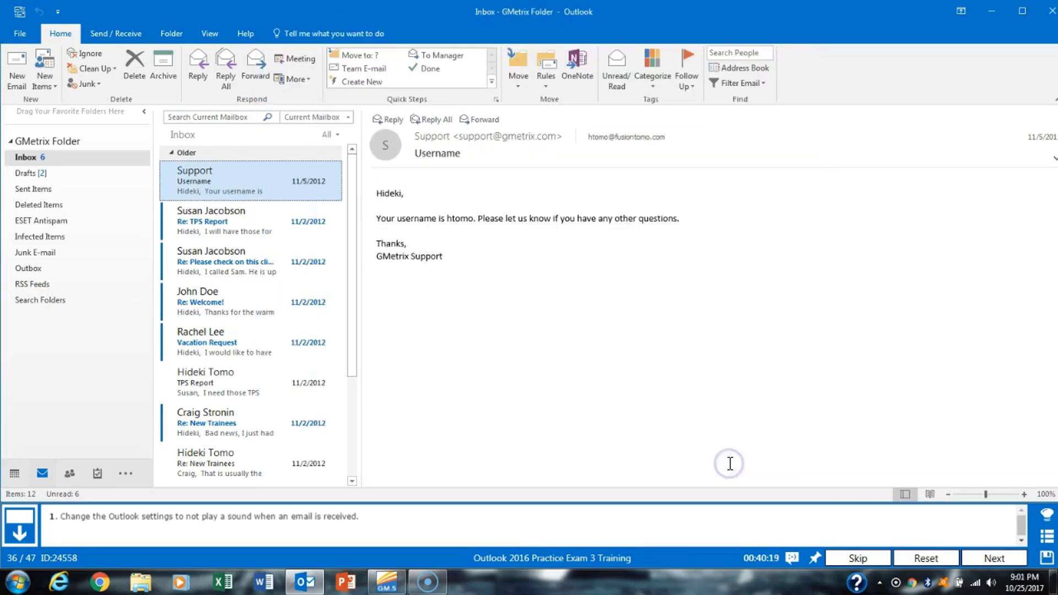
left_click(994, 557)
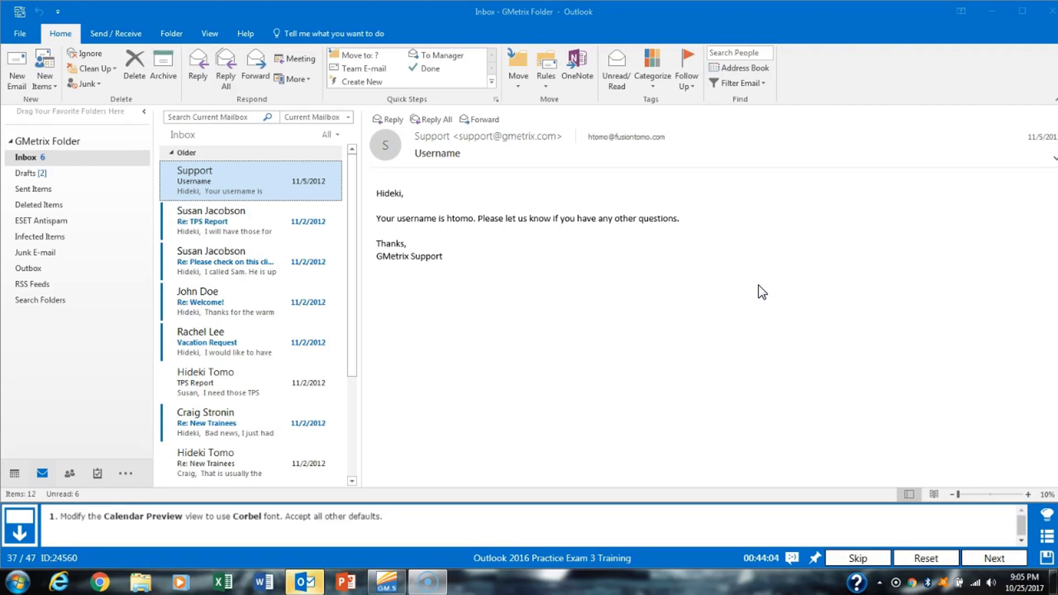
- In the Calendar, open Manage All Views and select the Preview view
left_click(13, 476)
mouse_move(13, 477)
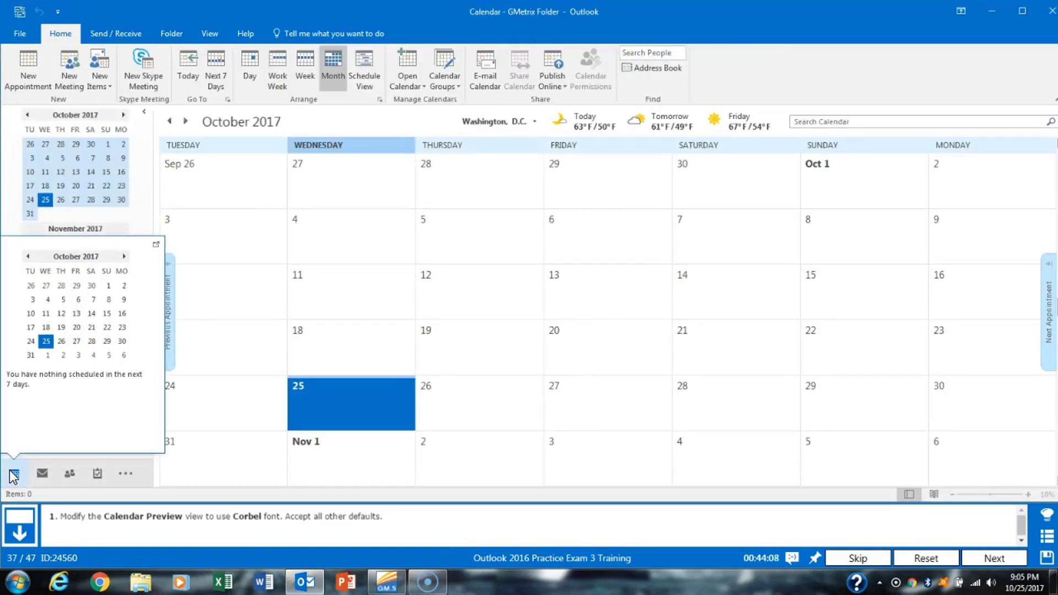
left_click(212, 34)
left_click(18, 85)
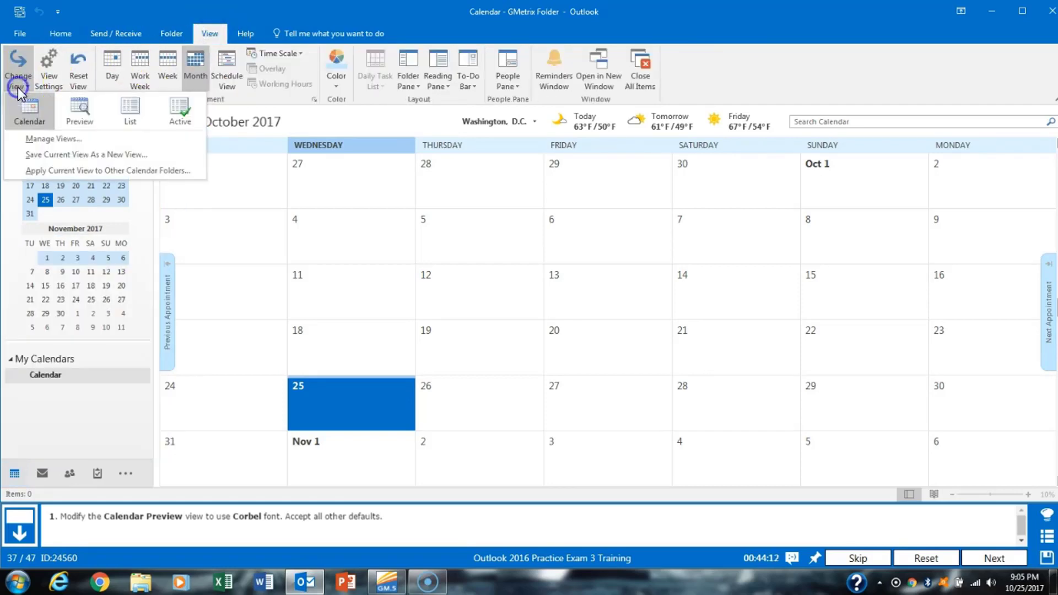
left_click(135, 139)
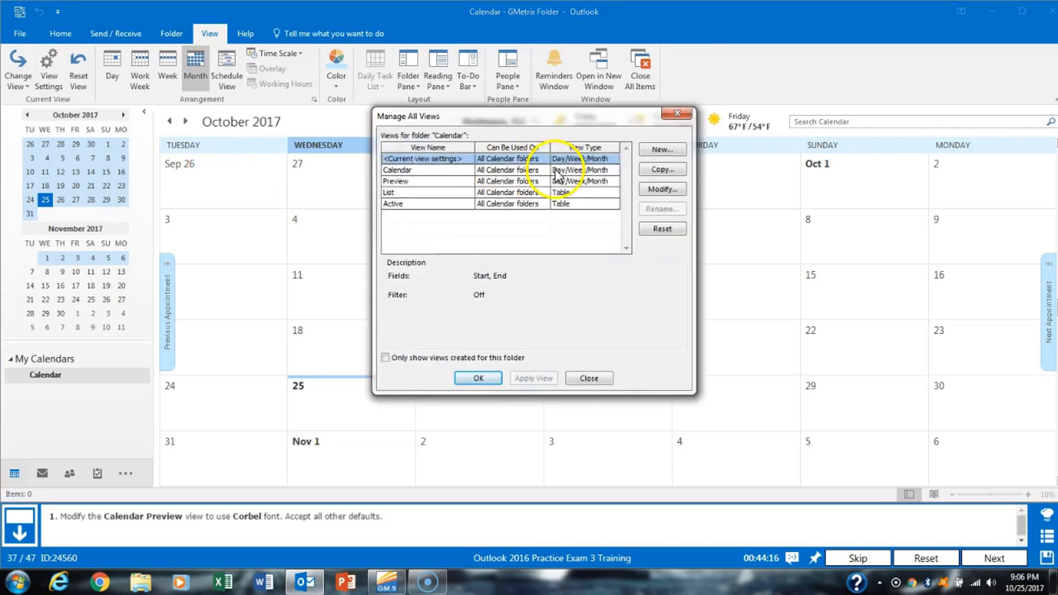
left_click(463, 182)
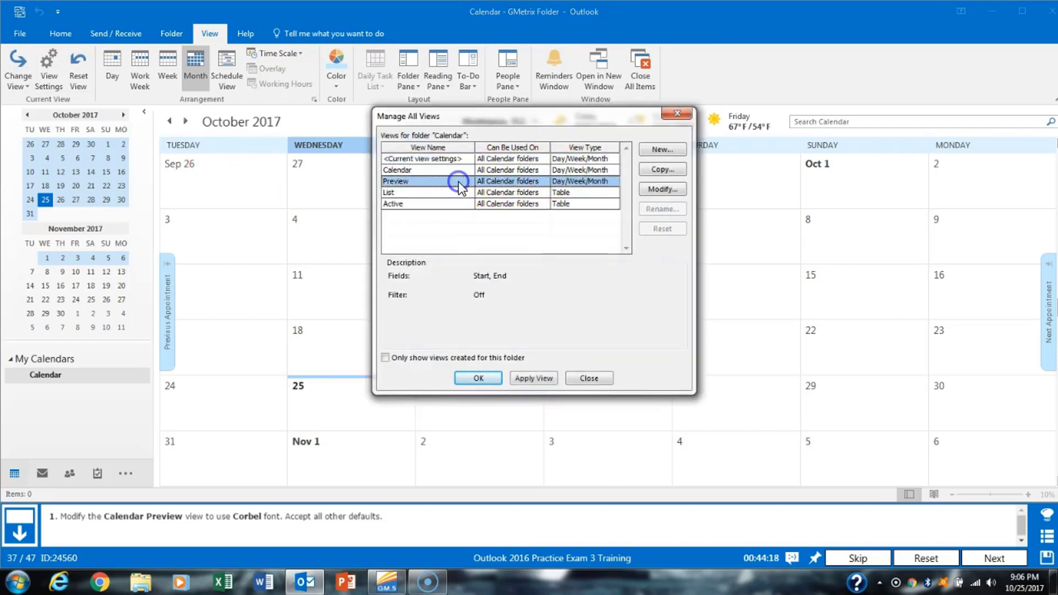
- Change the Preview view's appointment font to 8 pt Corbel and apply the view
left_click(664, 190)
left_click(453, 274)
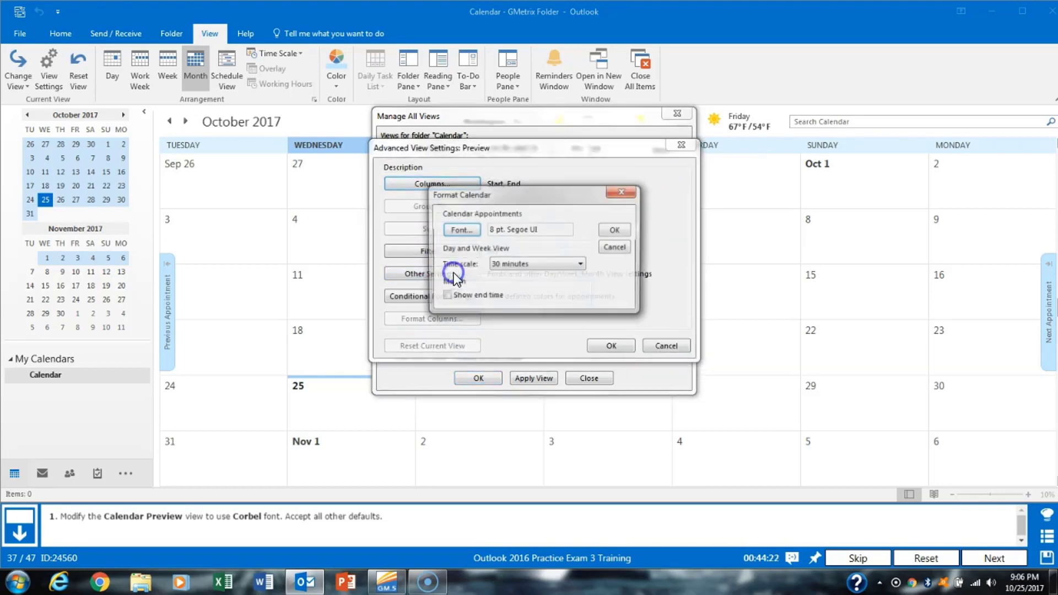
left_click(462, 231)
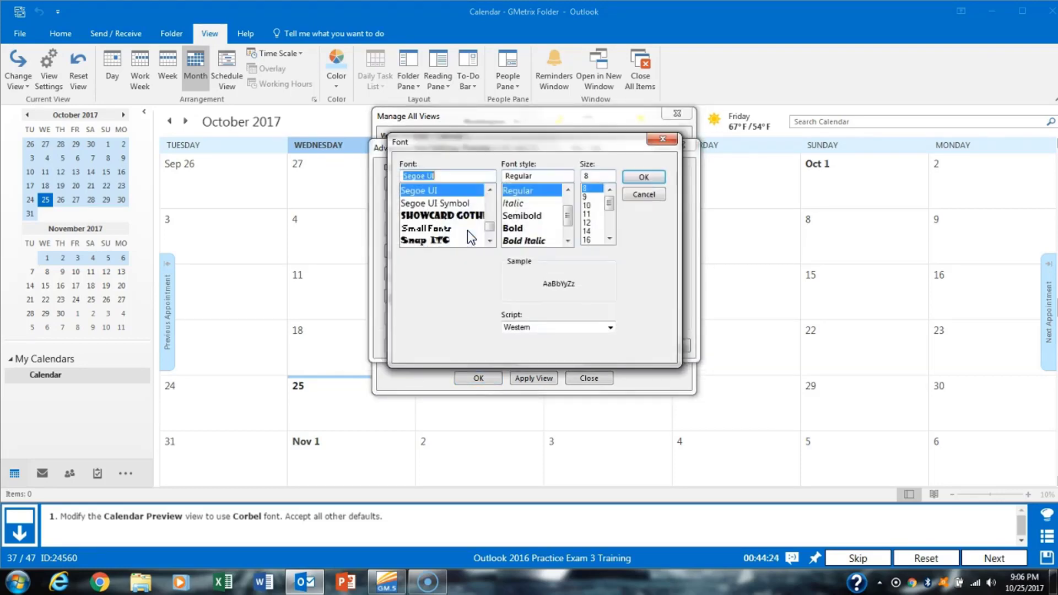
type("cor")
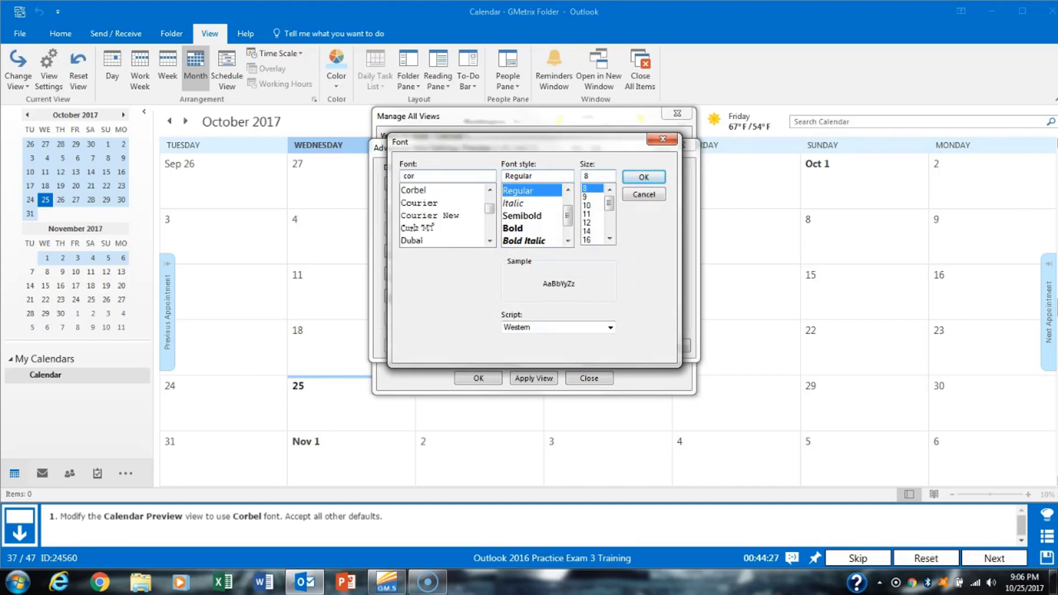
left_click(436, 190)
left_click(645, 176)
left_click(619, 229)
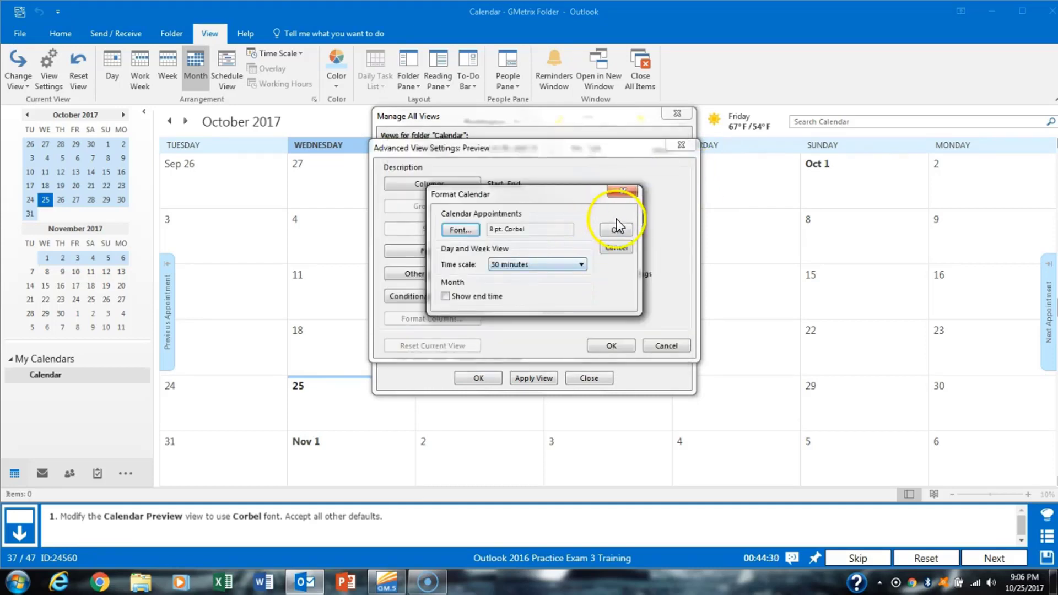
left_click(620, 345)
left_click(543, 378)
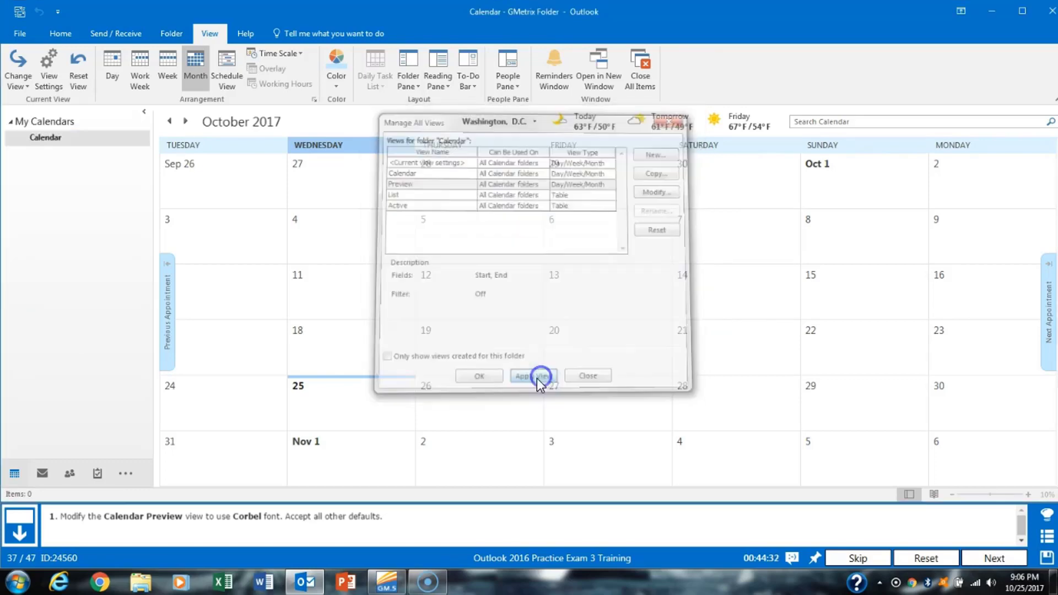
left_click(1018, 558)
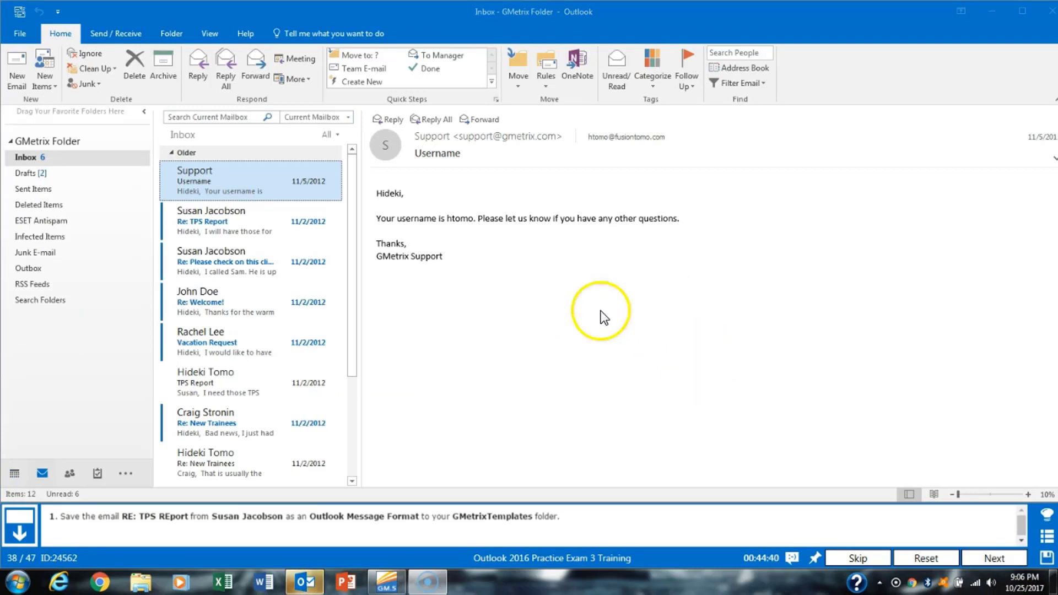
- Save the Re: TPS Report message as Outlook Message Format in GMetrixTemplates, then close it
double_click(263, 222)
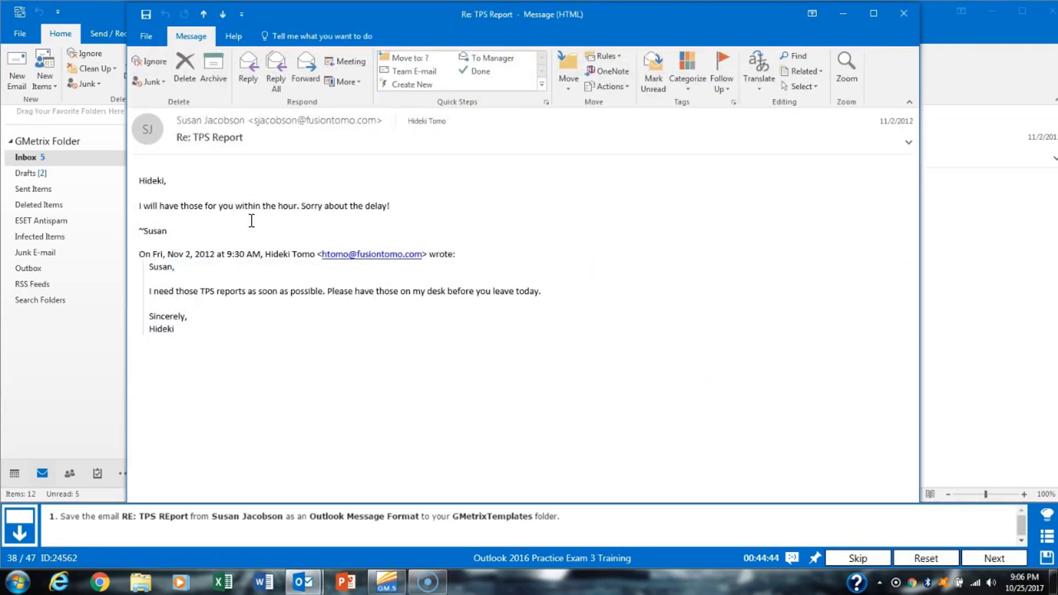
left_click(153, 34)
left_click(165, 119)
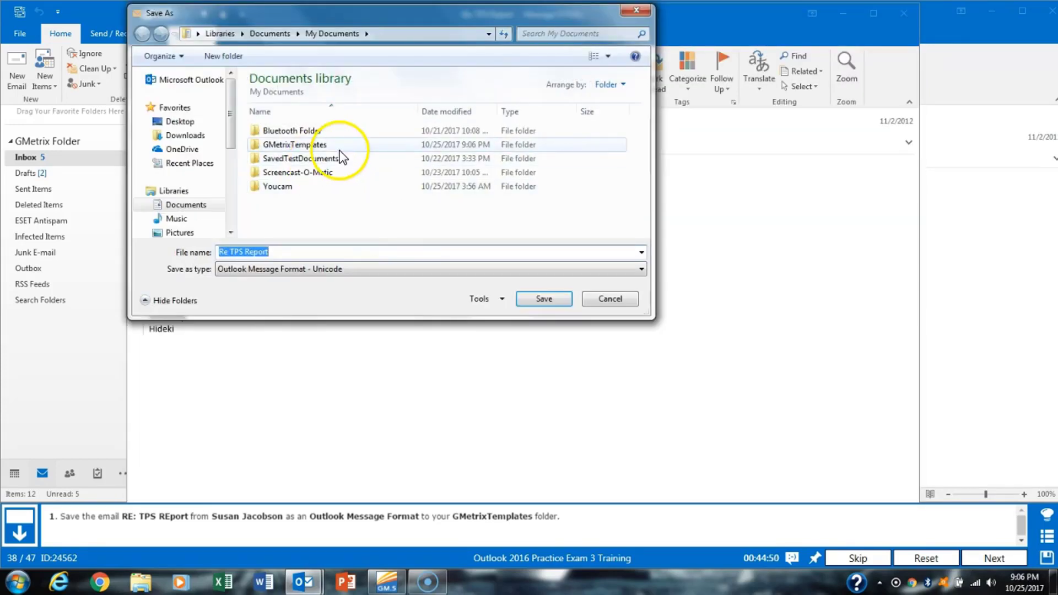
double_click(340, 150)
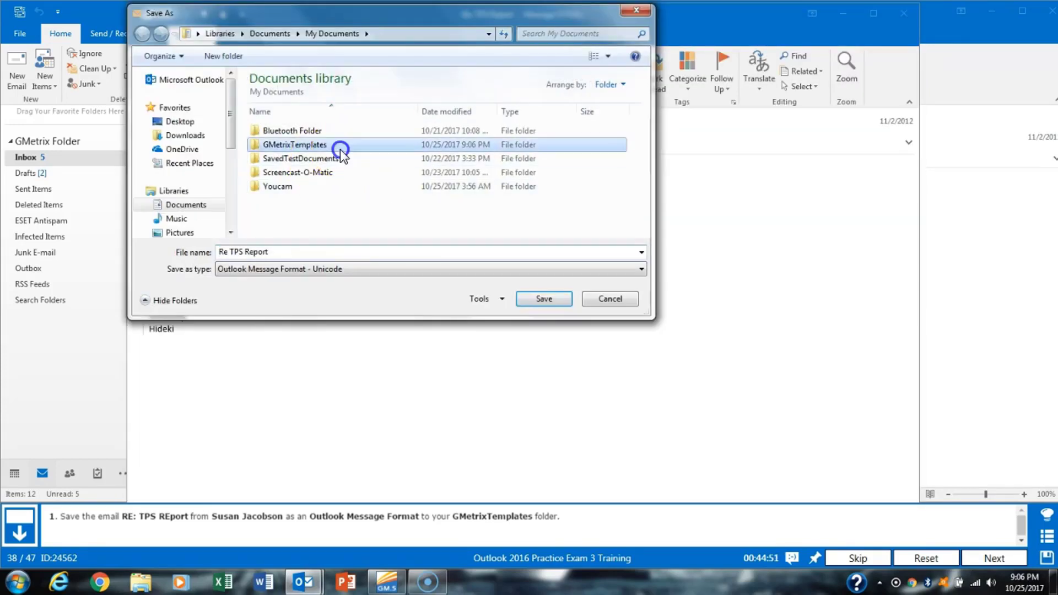
left_click(420, 269)
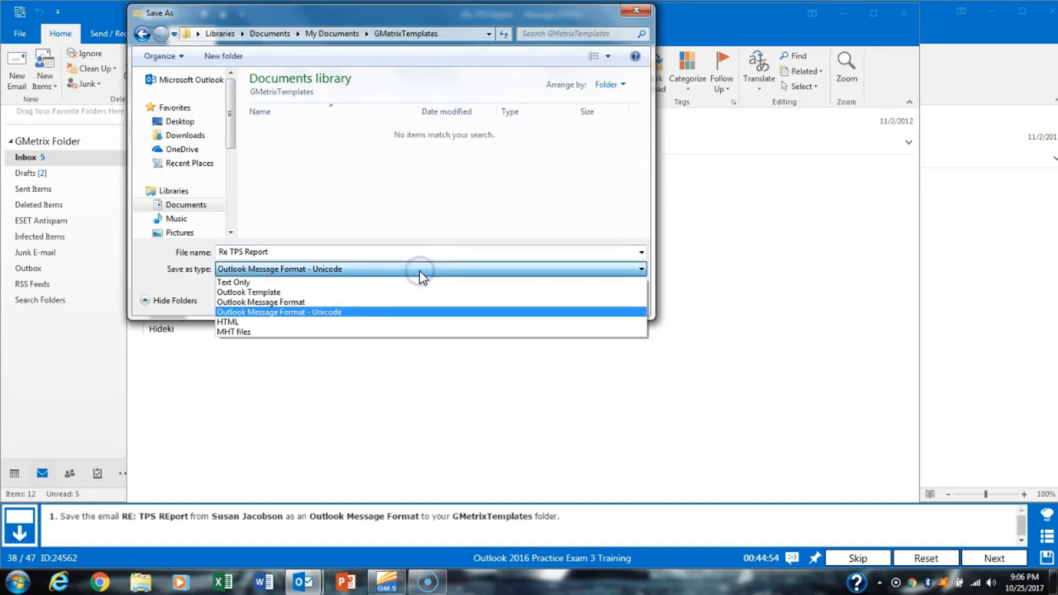
left_click(384, 303)
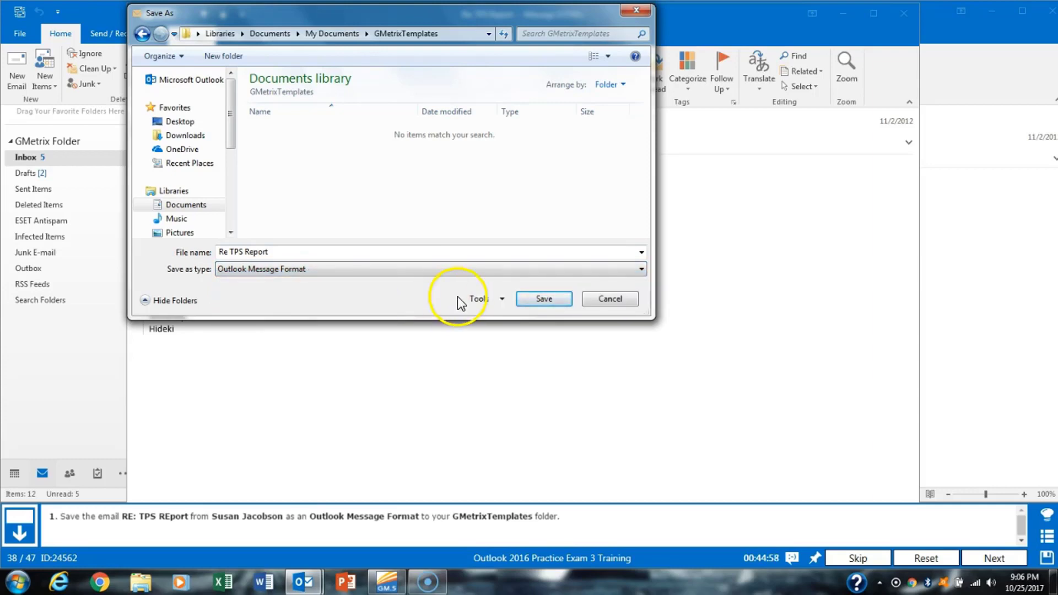
left_click(546, 298)
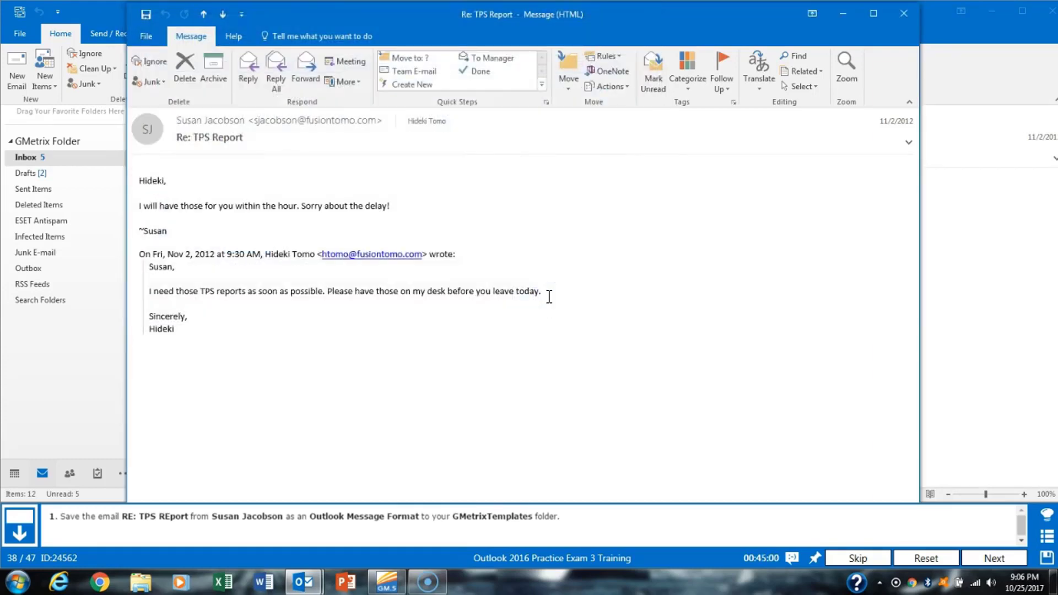
left_click(904, 13)
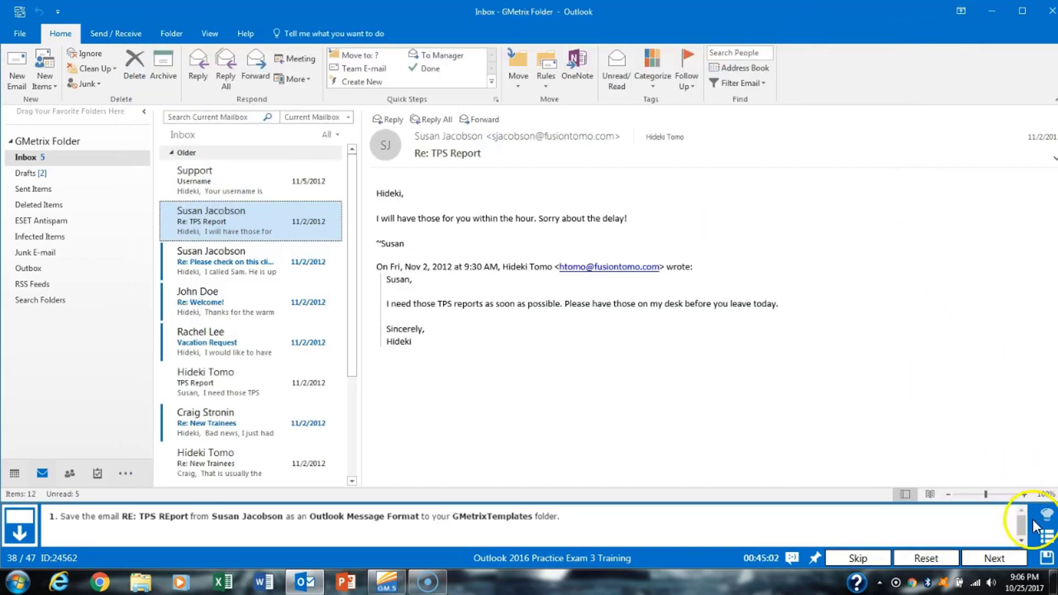
- Start a new rule from the 'Flag messages from someone for follow-up' template
left_click(1009, 554)
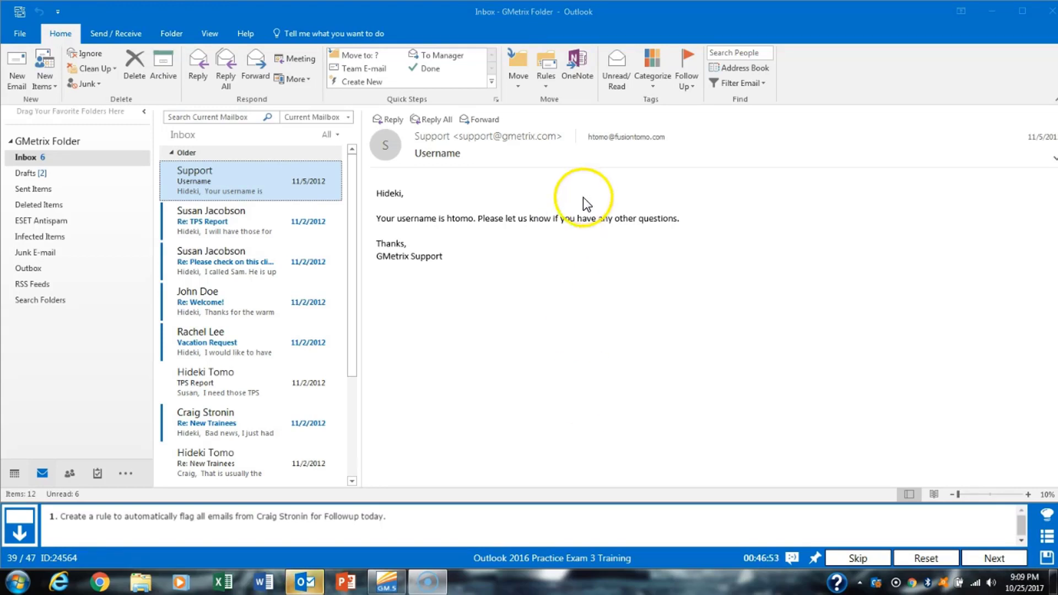
left_click(551, 89)
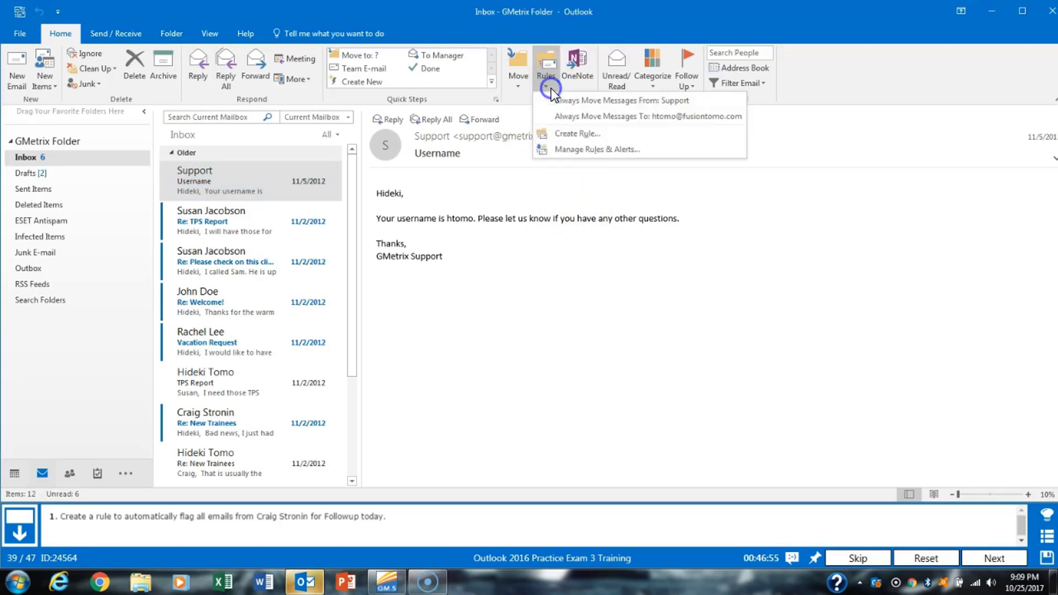
left_click(694, 152)
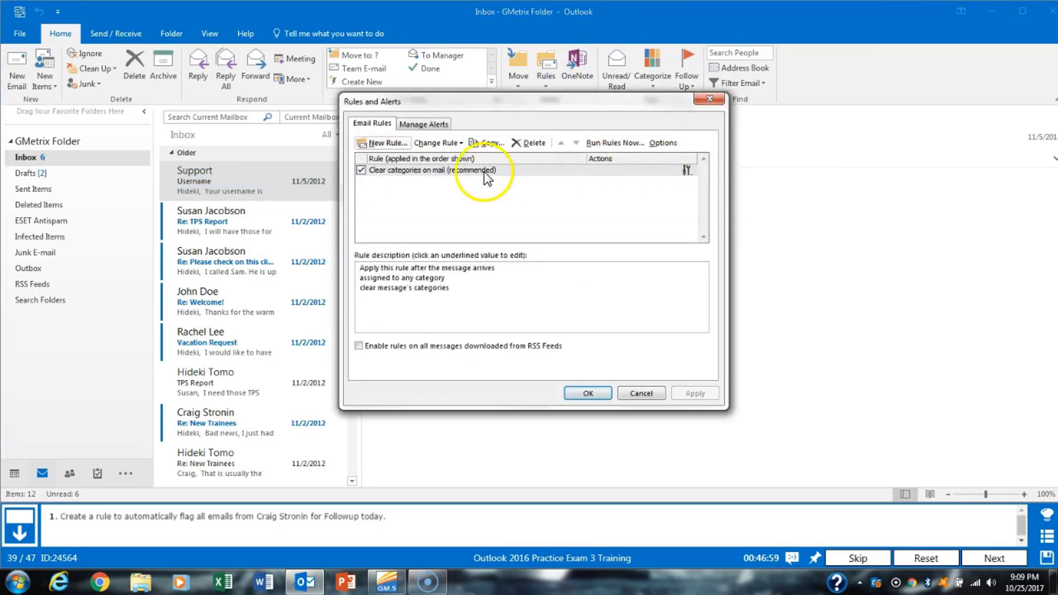
left_click(379, 144)
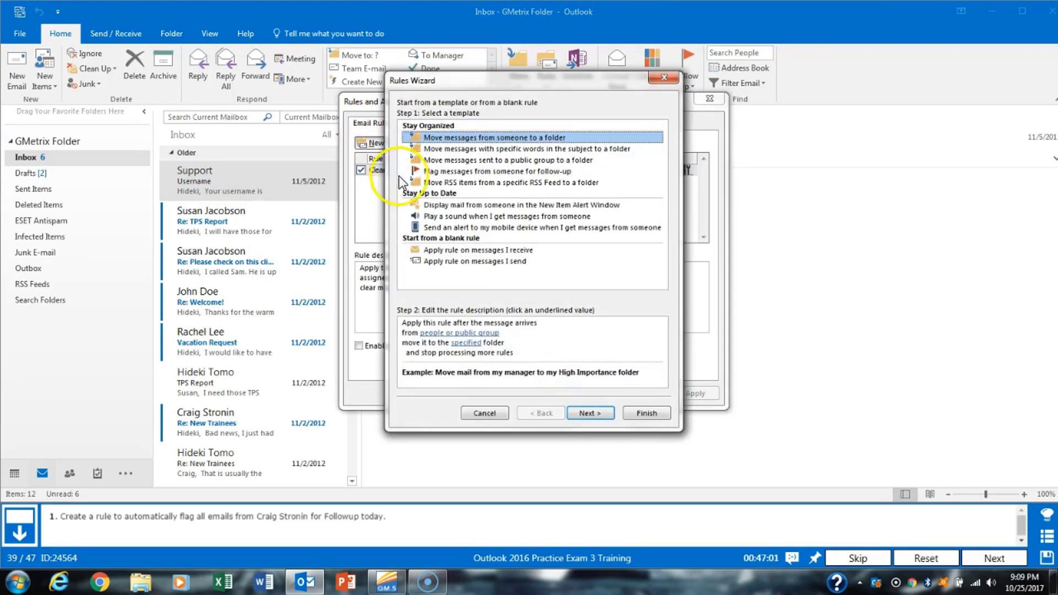
left_click(523, 171)
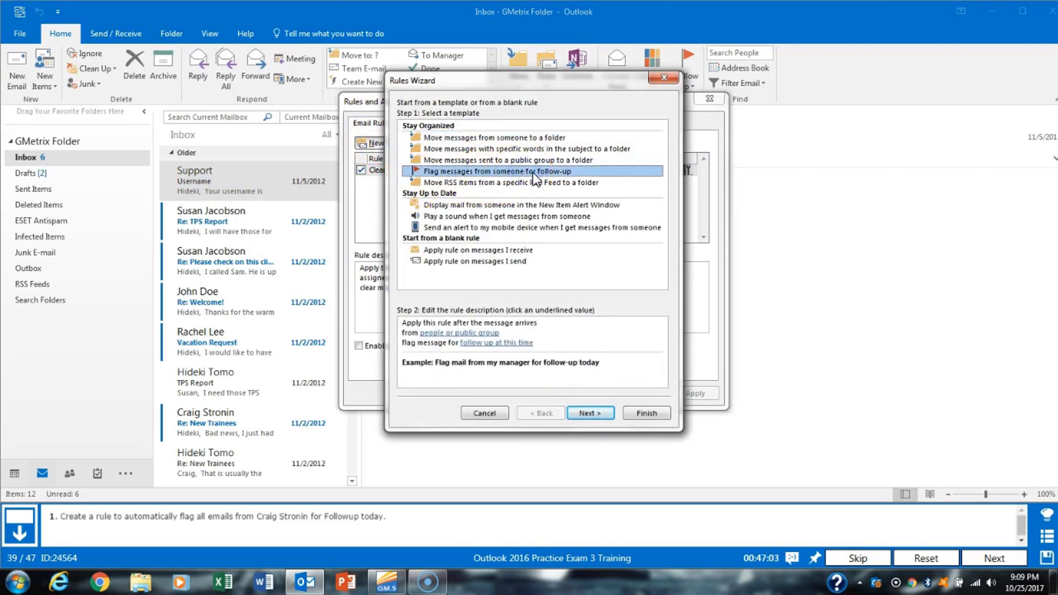
left_click(589, 413)
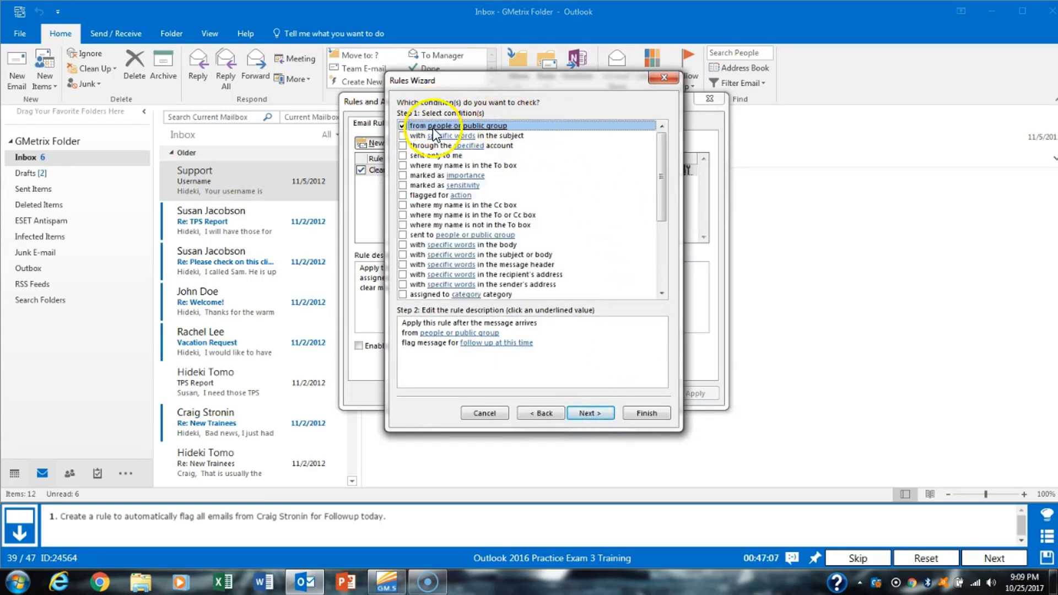
- Set the rule's sender to the task's contact with Follow up Today, then finish and apply it
left_click(436, 334)
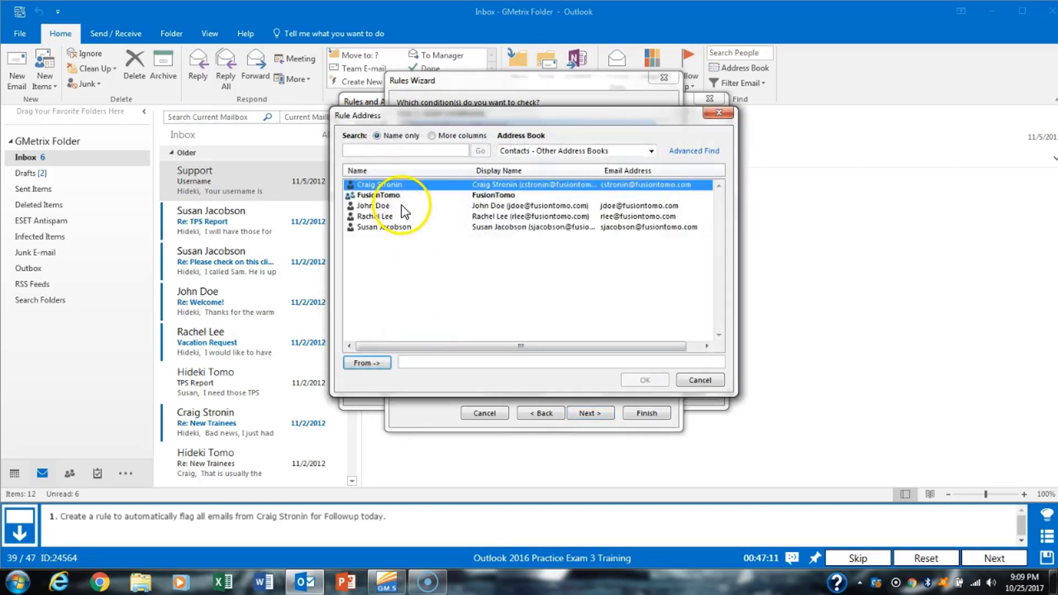
double_click(407, 185)
left_click(643, 382)
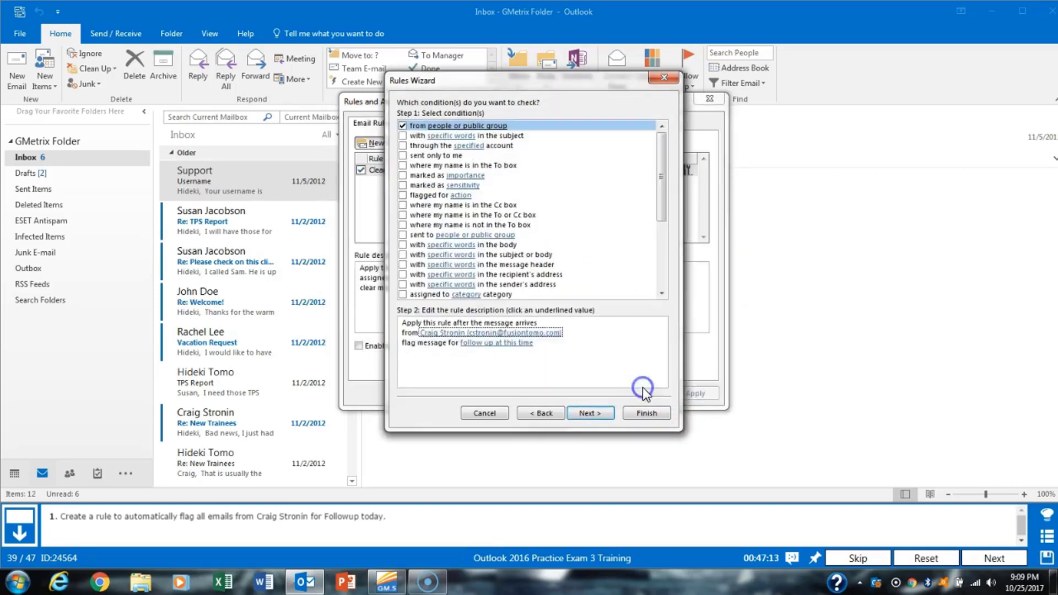
left_click(483, 345)
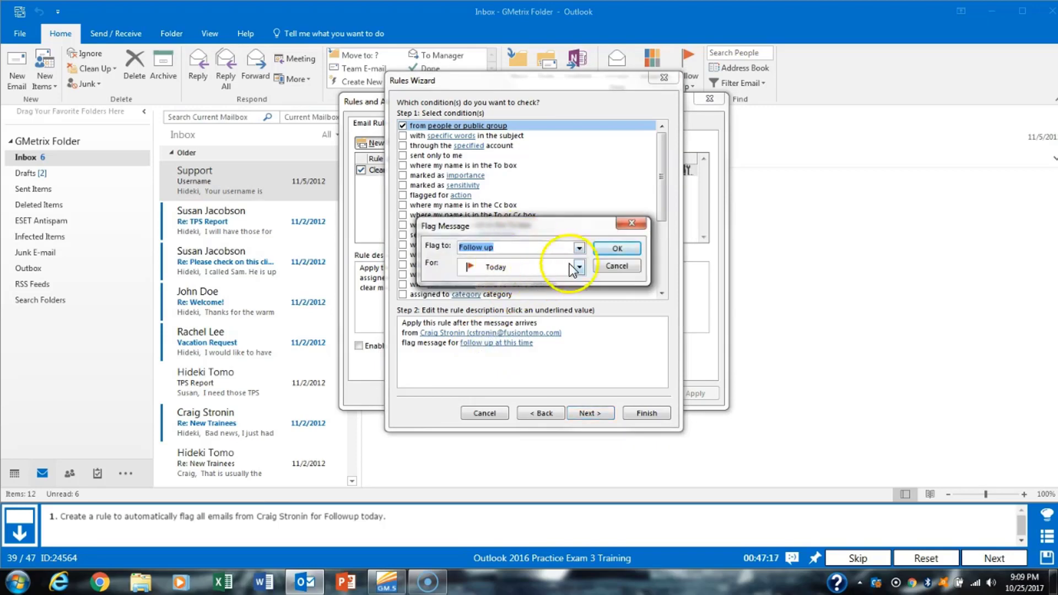
left_click(618, 249)
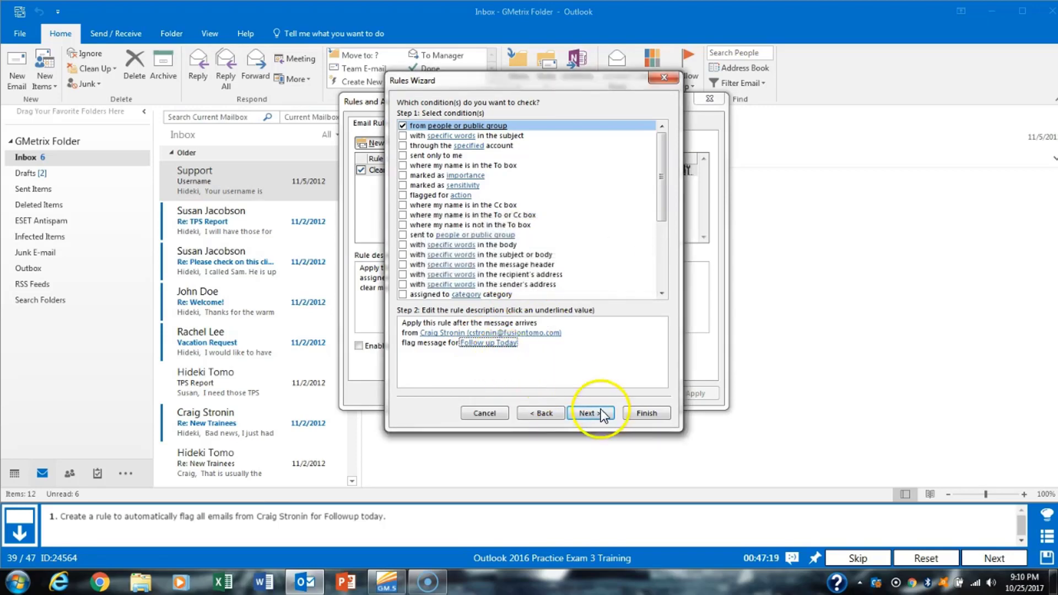
left_click(649, 412)
left_click(684, 394)
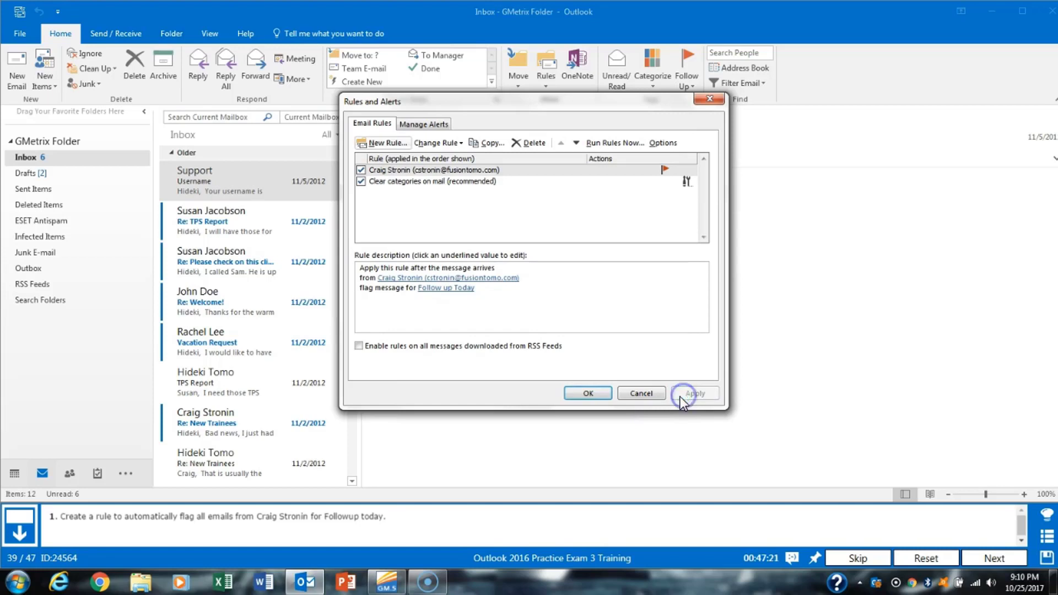
left_click(588, 393)
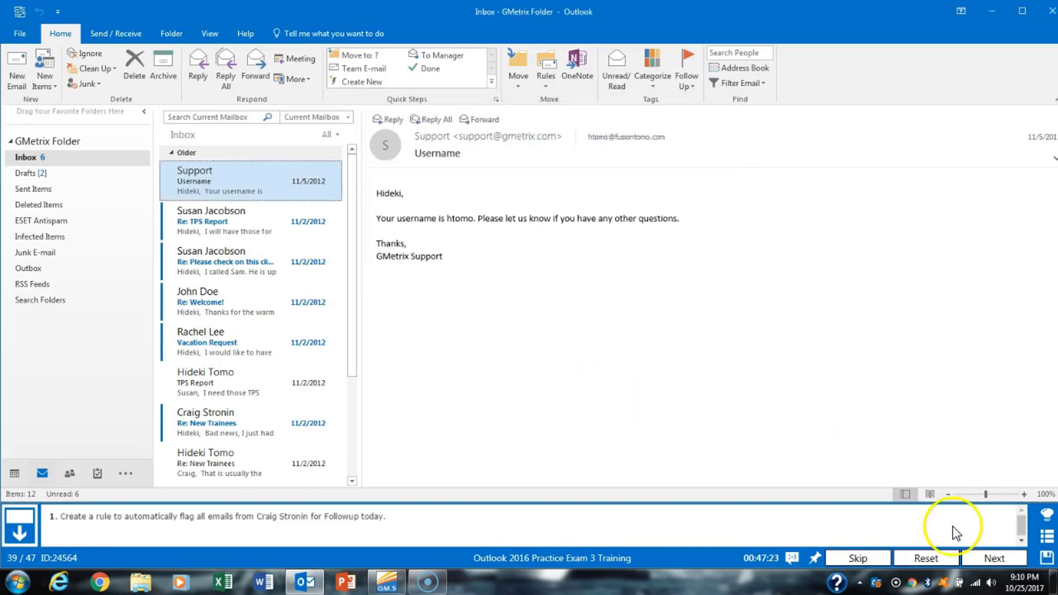
- Create a new contact group in People named 'Marketing Team'
left_click(994, 555)
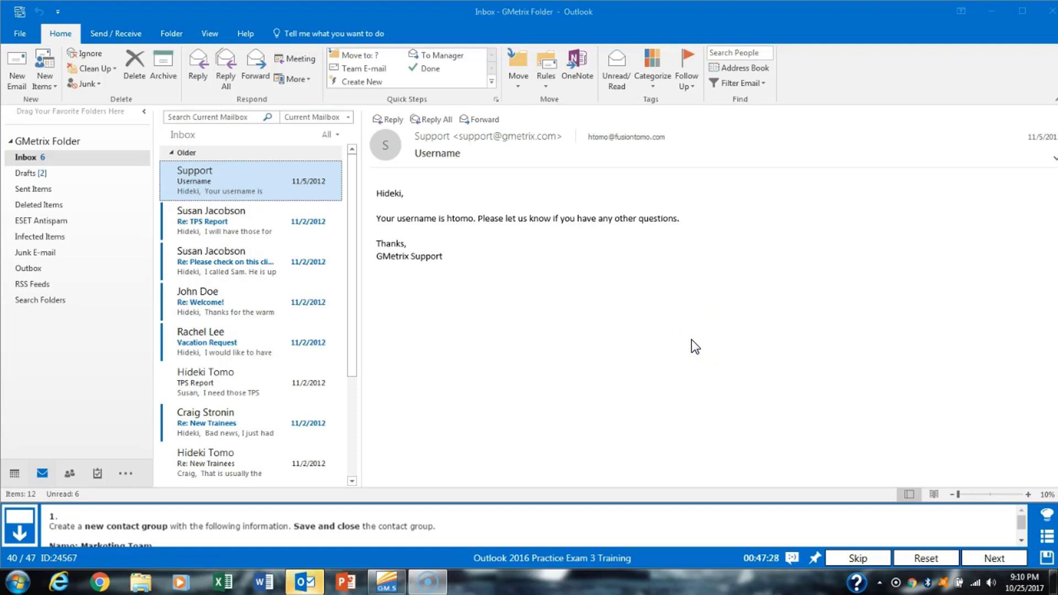
left_click(71, 475)
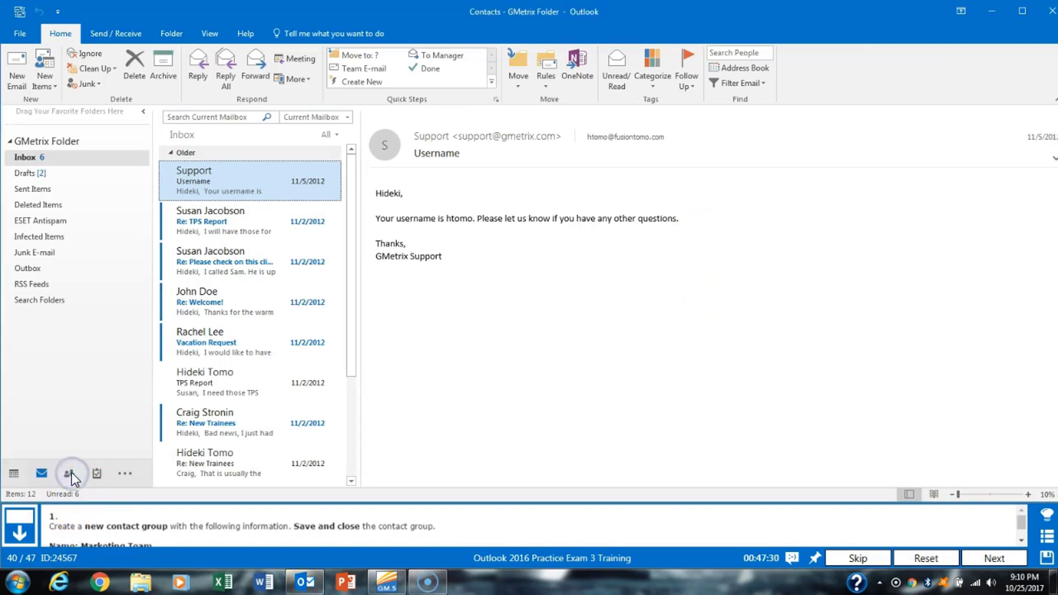
left_click(1020, 520)
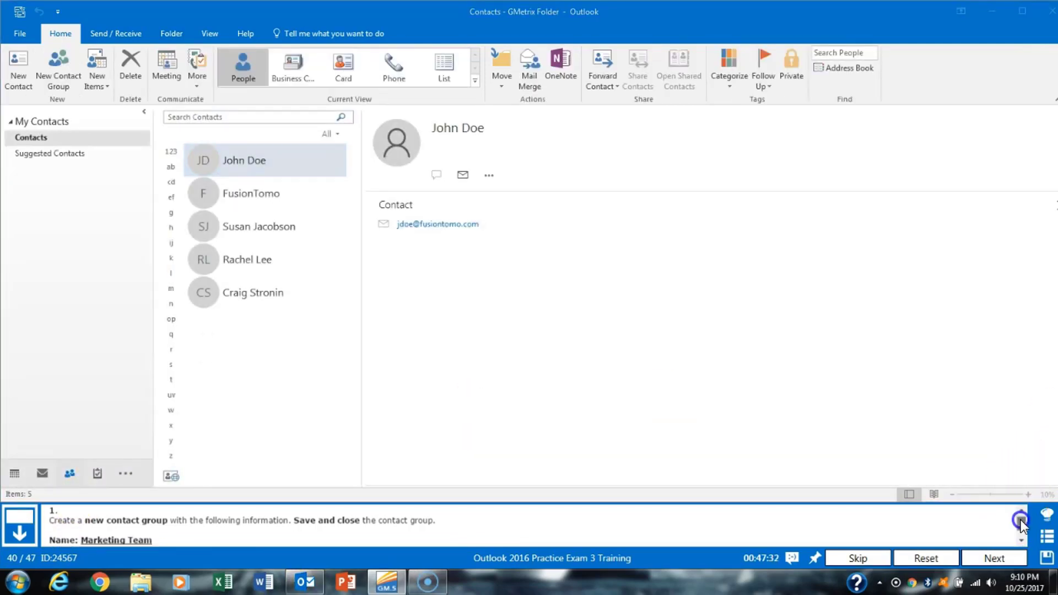
left_click_drag(1021, 521, 1023, 532)
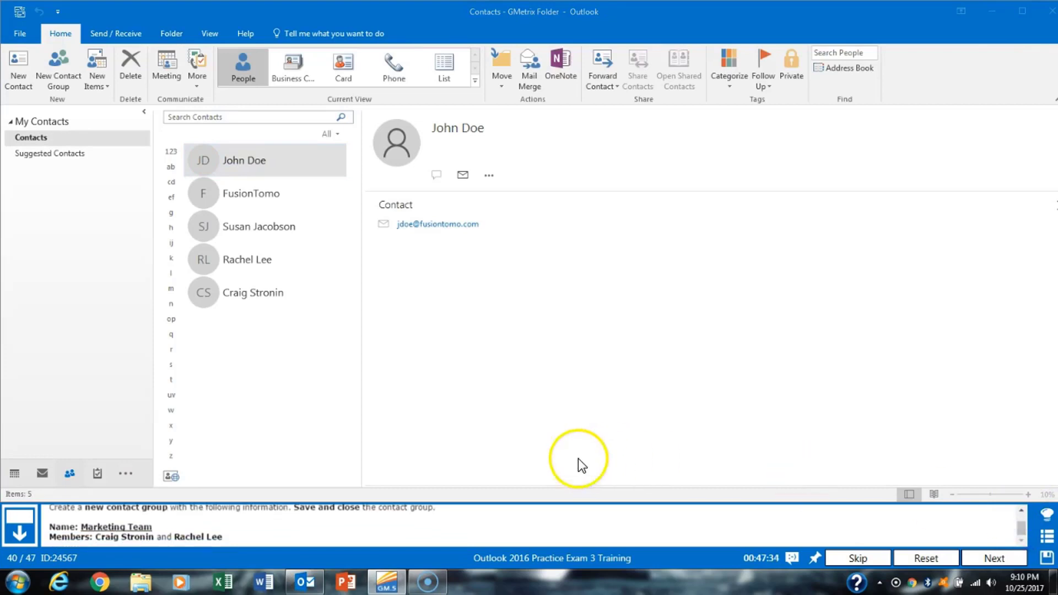
left_click(71, 87)
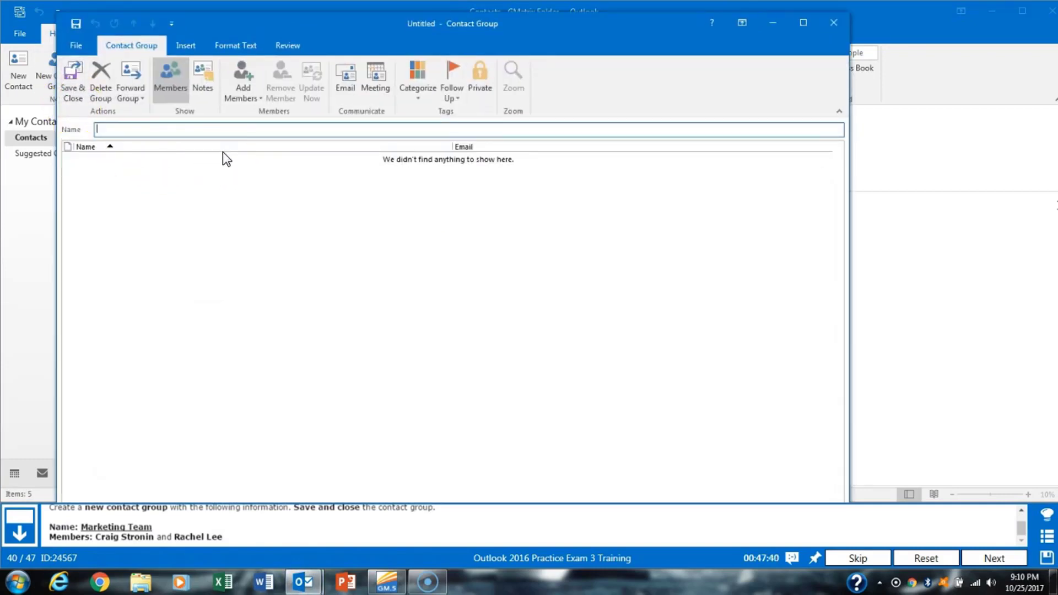
type("Marketing Team")
- Add the two required members from Outlook Contacts and save the group
left_click(233, 69)
left_click(329, 113)
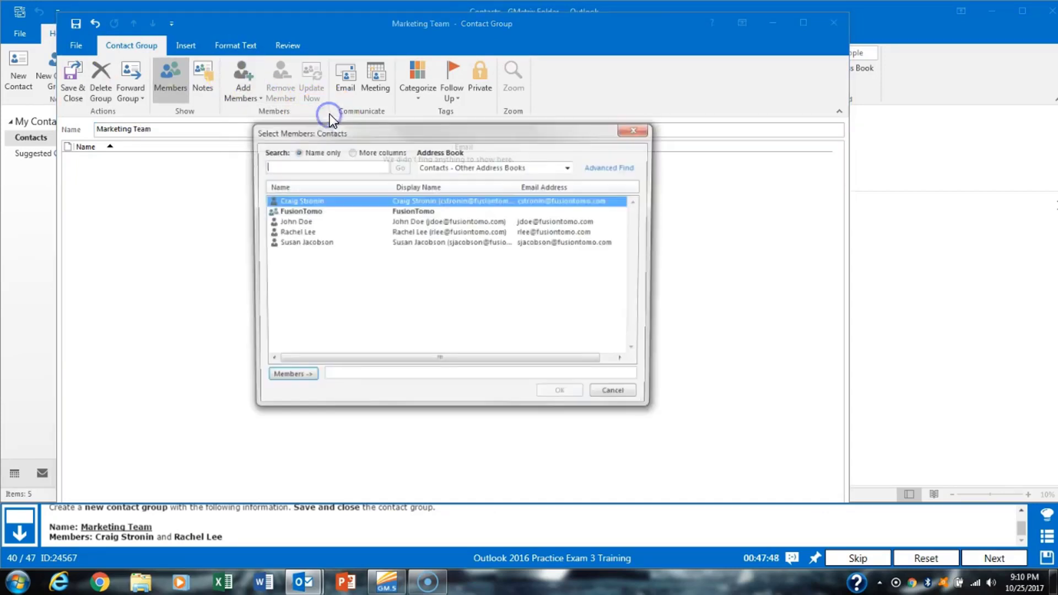
double_click(336, 201)
double_click(309, 232)
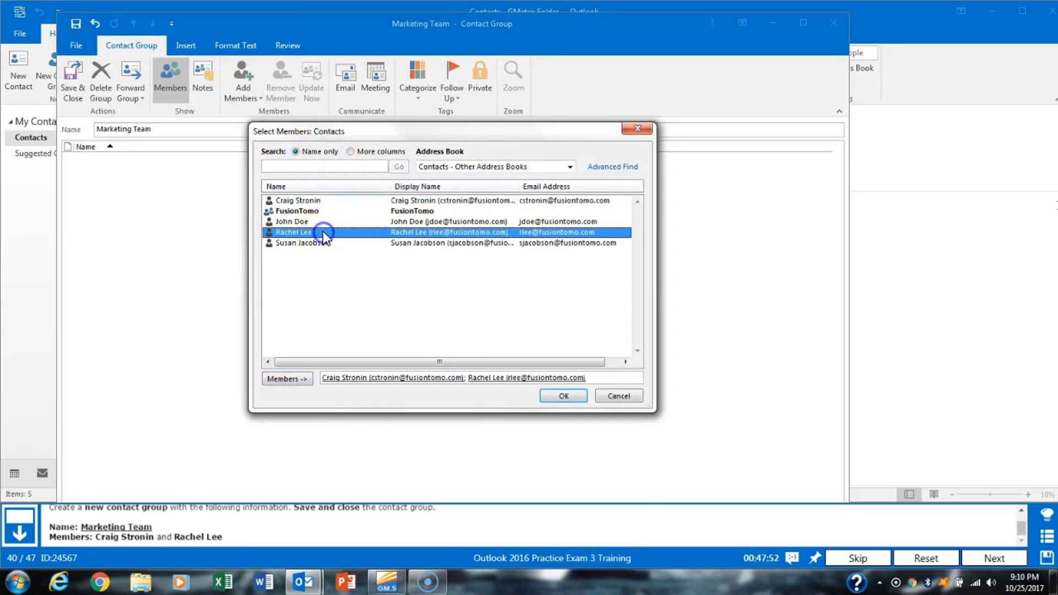
left_click(567, 395)
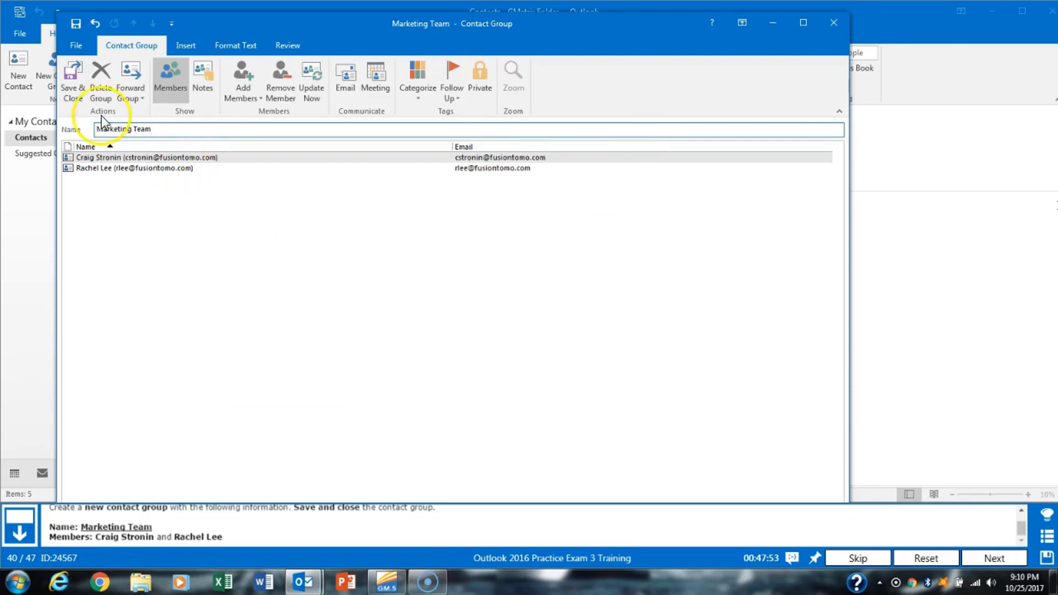
left_click(72, 88)
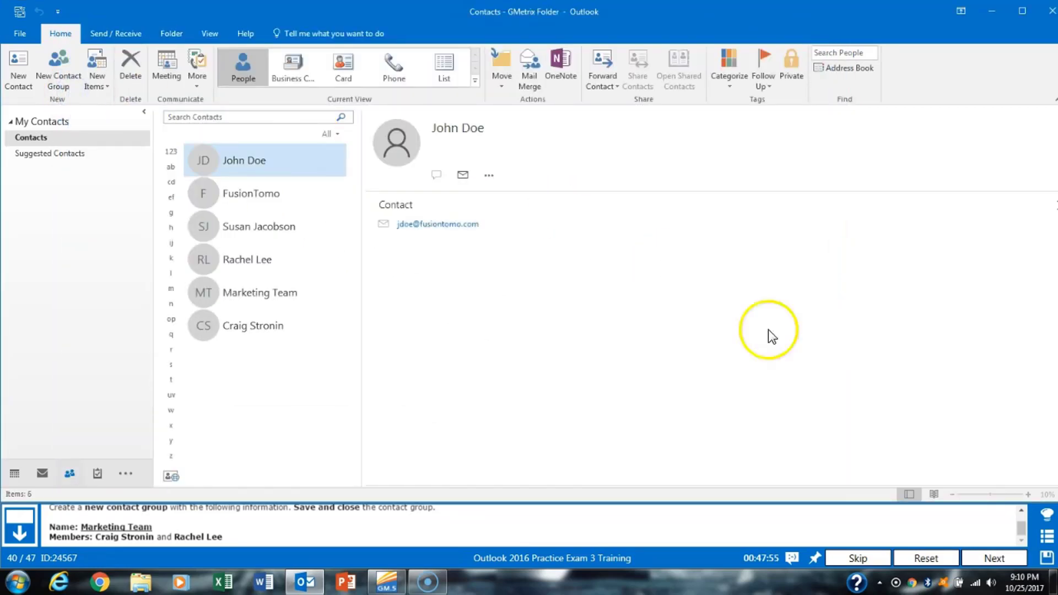
- Start a meeting request with the contact as required attendee and location 'My office'
left_click(1003, 558)
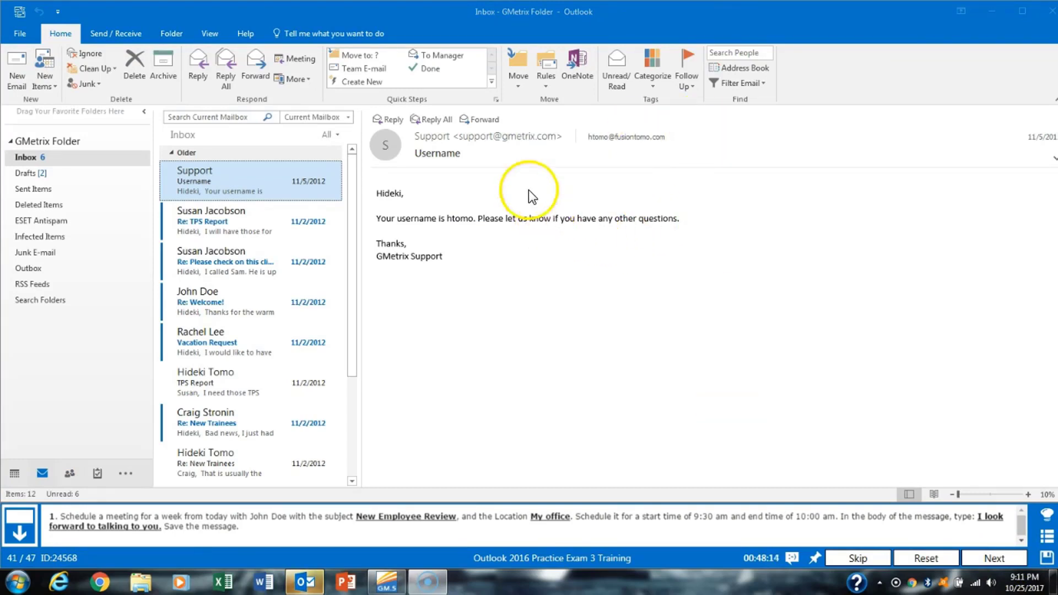
left_click(54, 82)
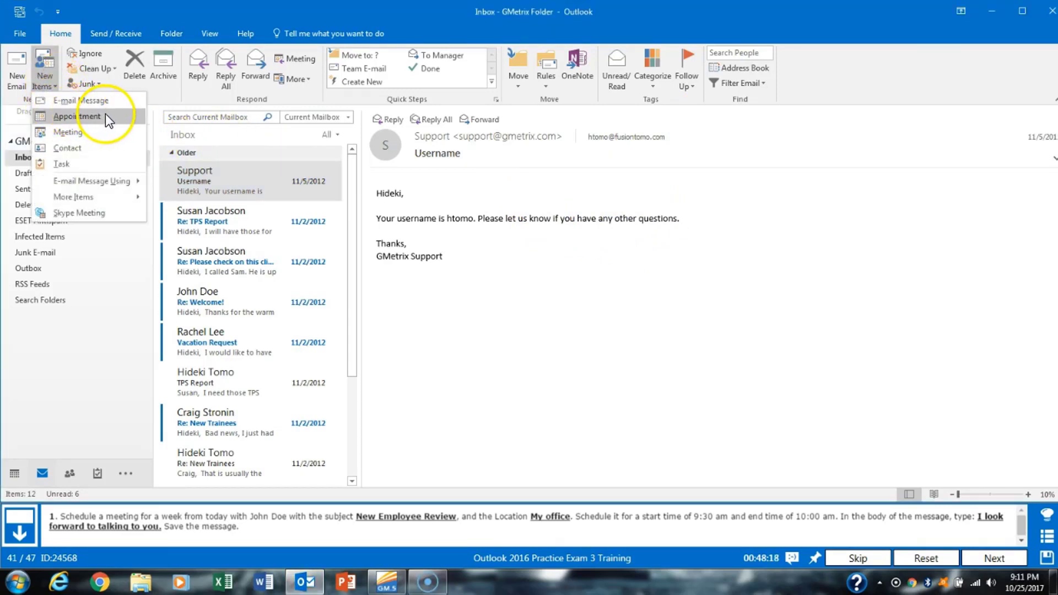
left_click(107, 132)
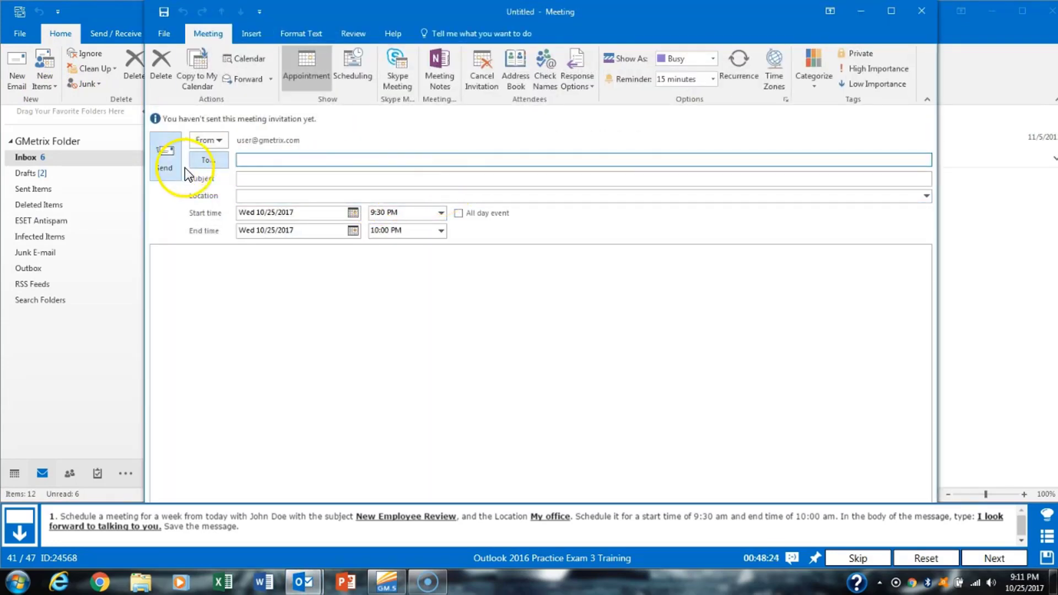
left_click(207, 160)
double_click(455, 210)
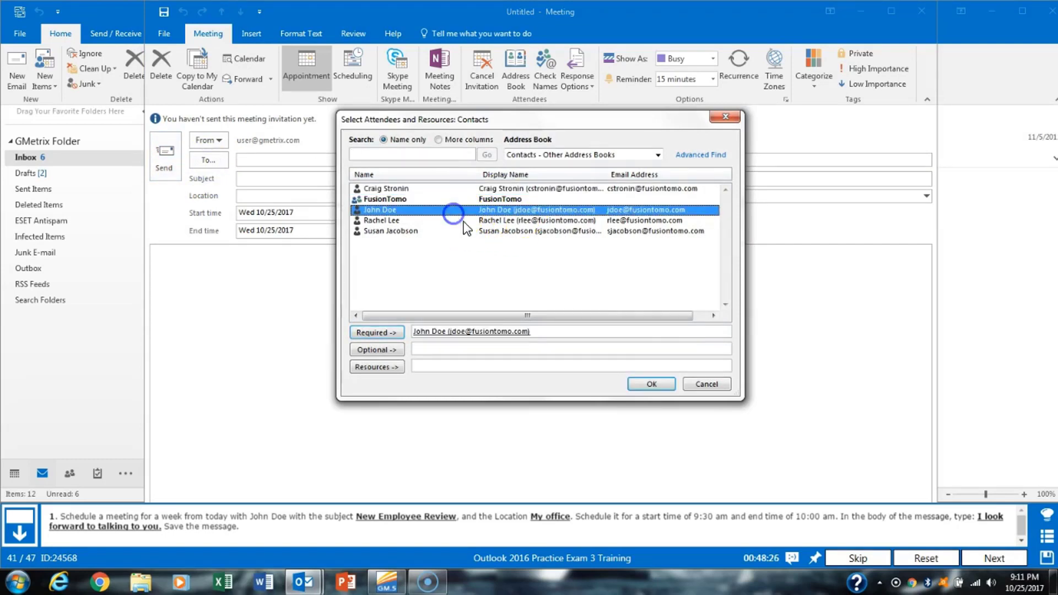
left_click(650, 384)
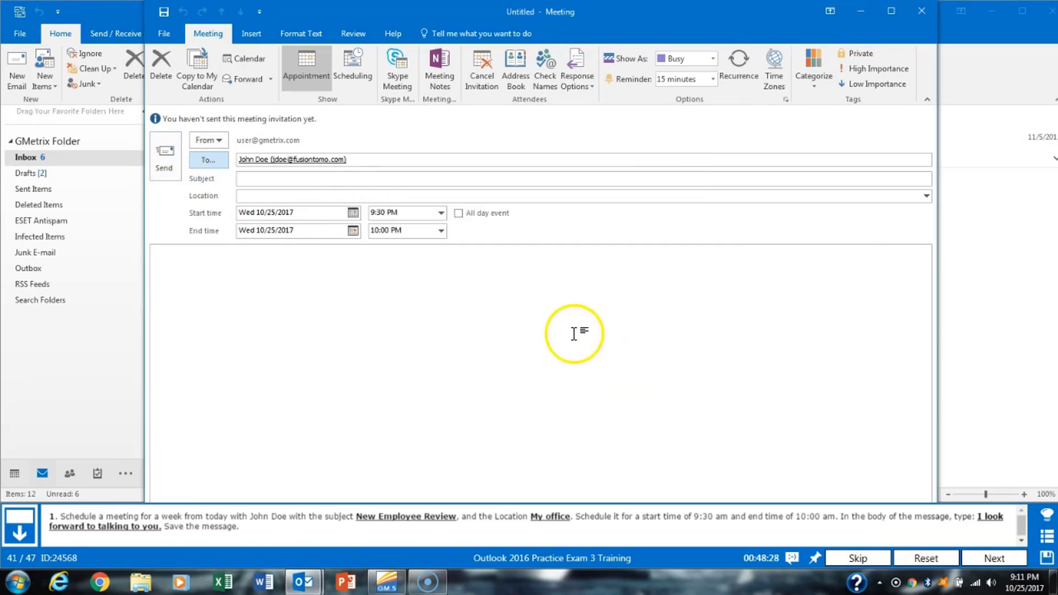
left_click(281, 195)
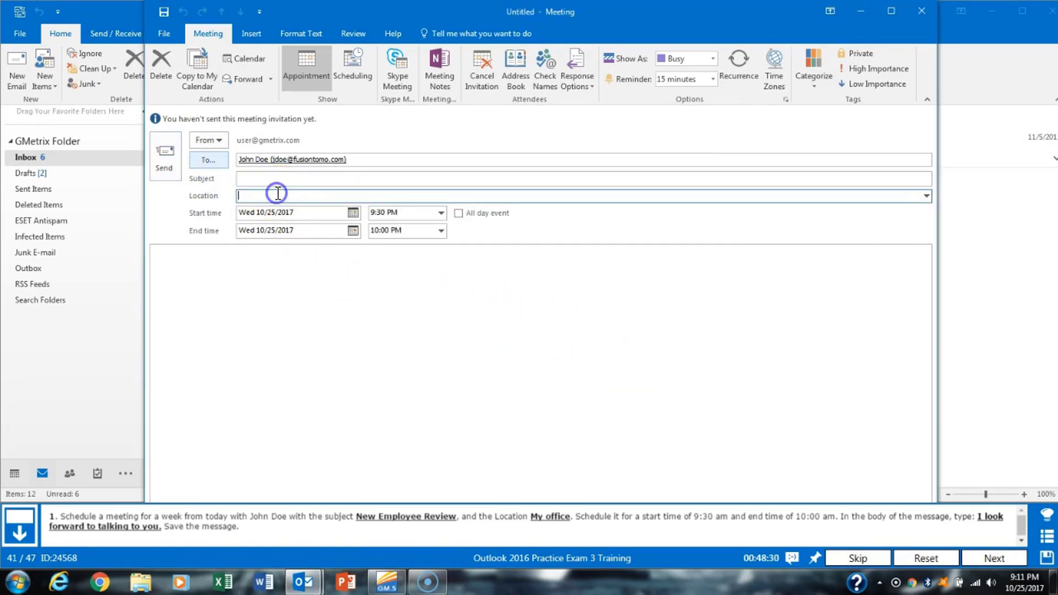
type("My office")
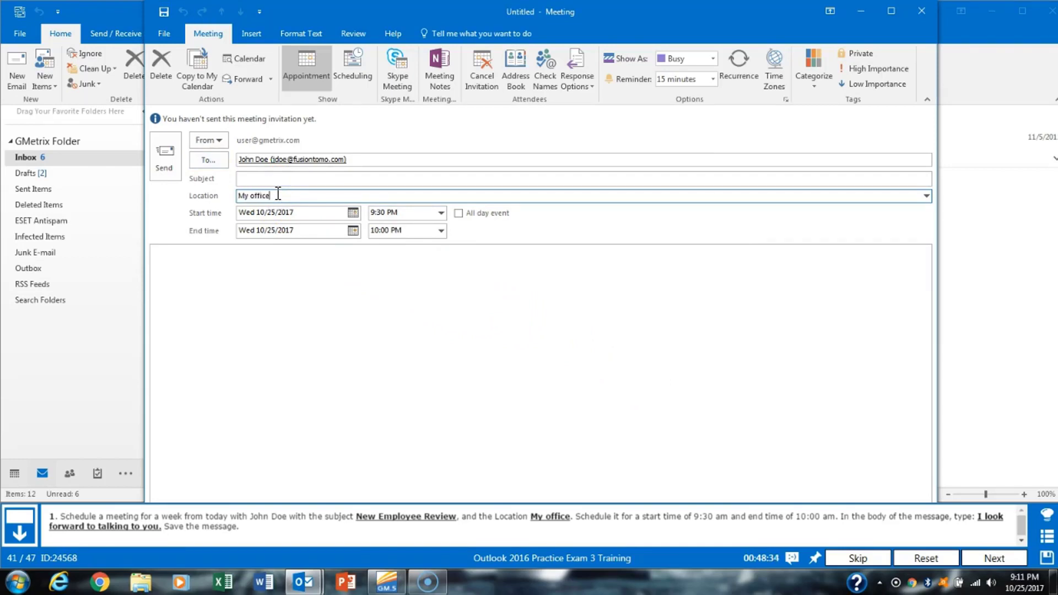
key("shift+Tab")
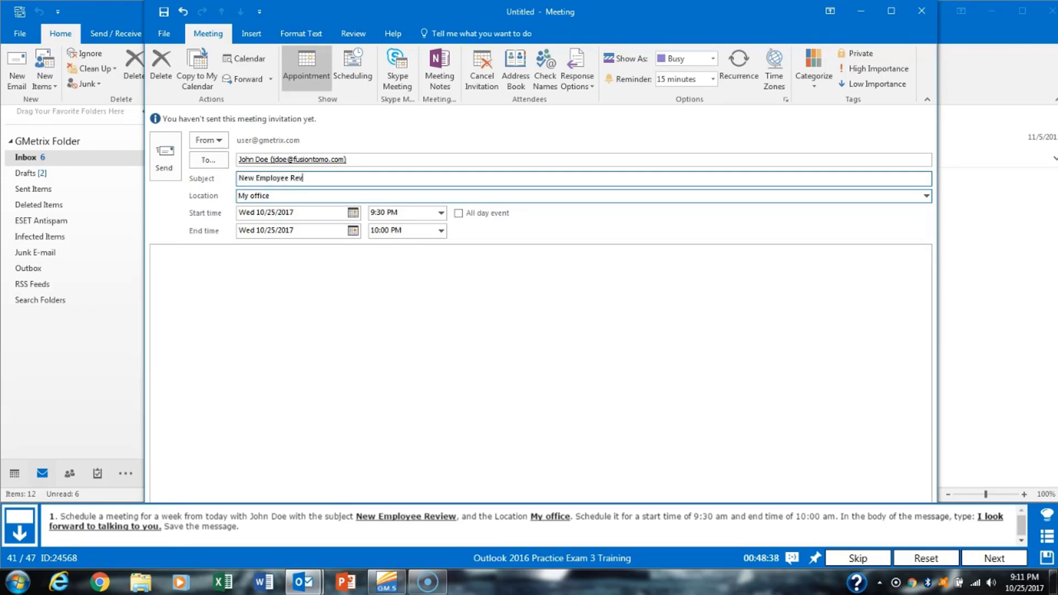
- Set the start time to 9:30 AM, add the body message, then save and close
left_click(441, 215)
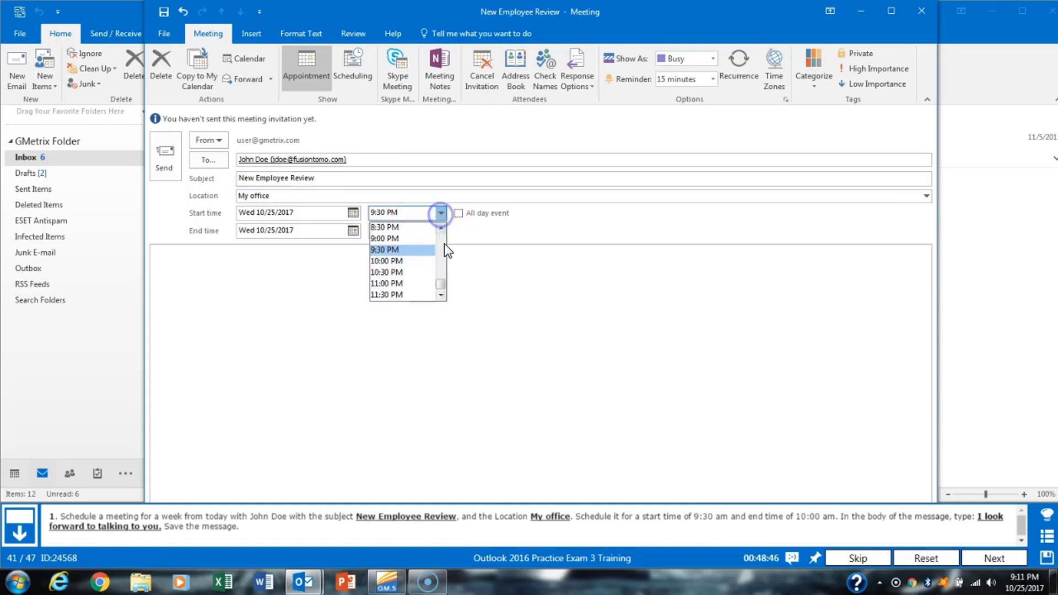
left_click(441, 231)
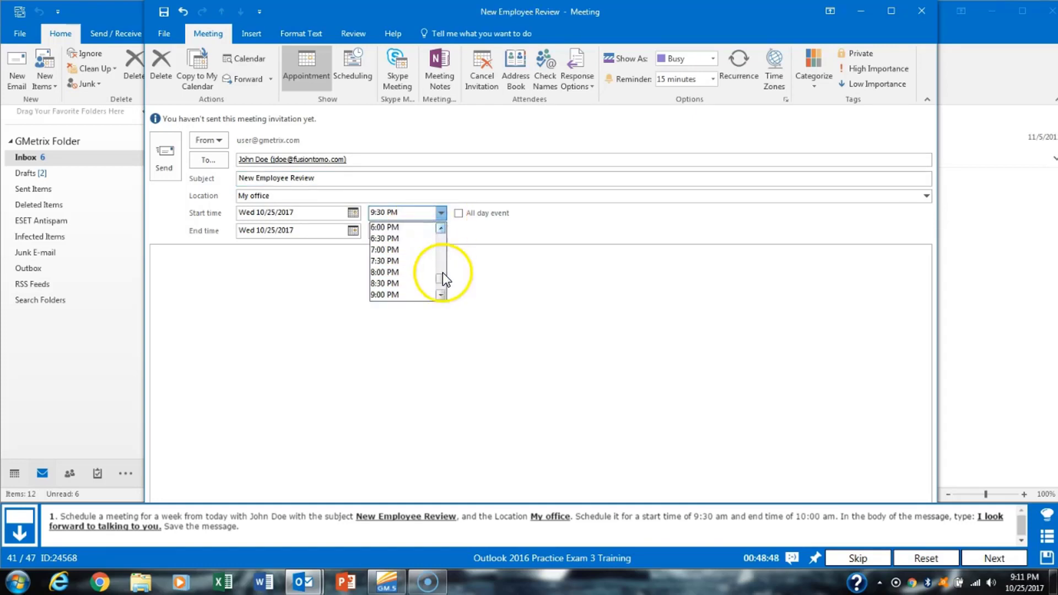
left_click_drag(442, 279, 442, 255)
left_click(400, 272)
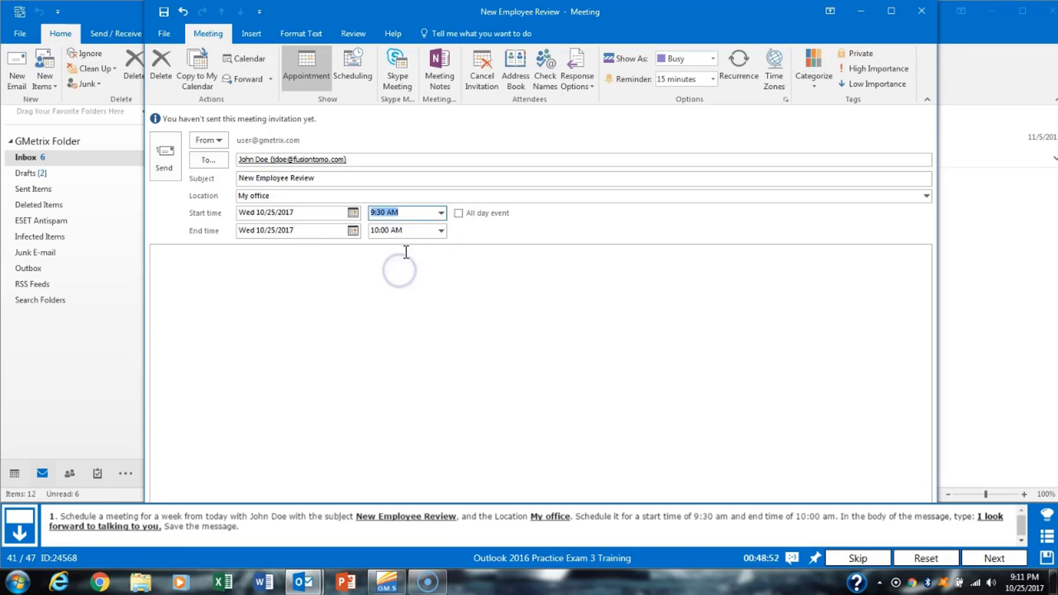
left_click(404, 258)
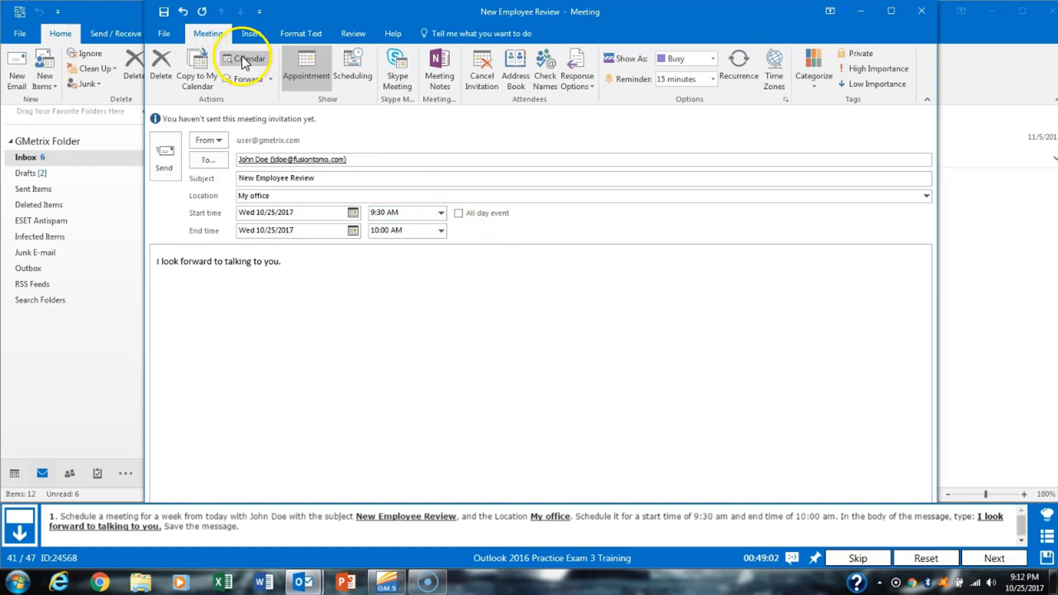
left_click(165, 11)
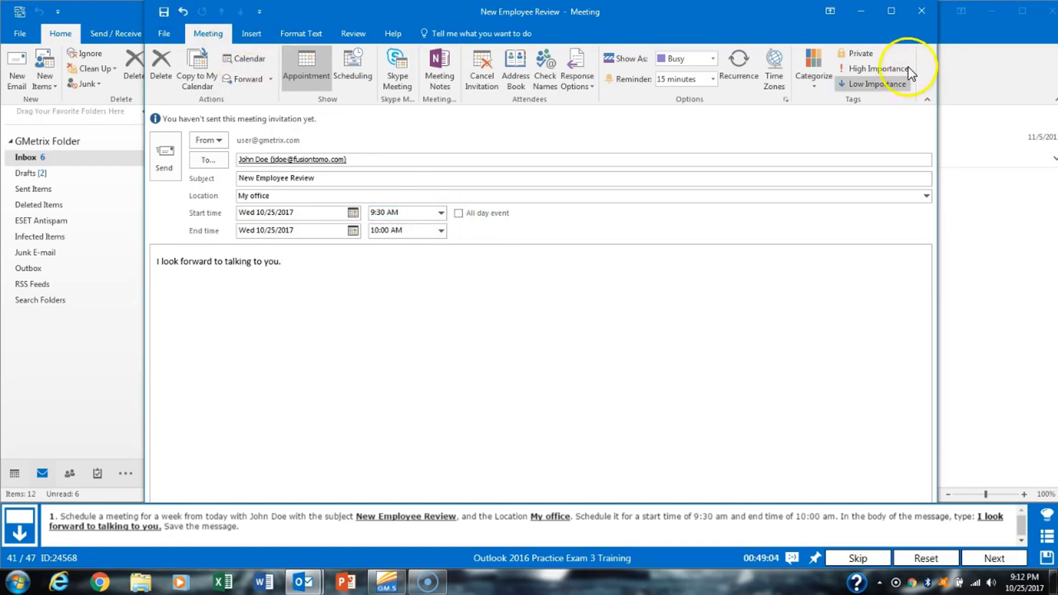
left_click(922, 13)
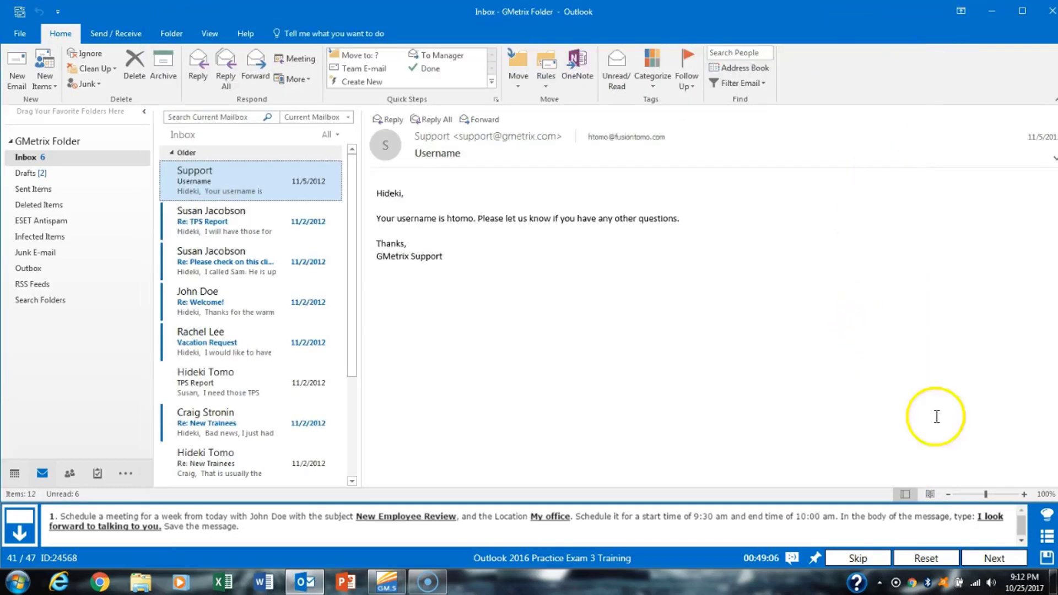
- Set Outlook's search options to include results from All mailboxes instead of the current folder
left_click(995, 558)
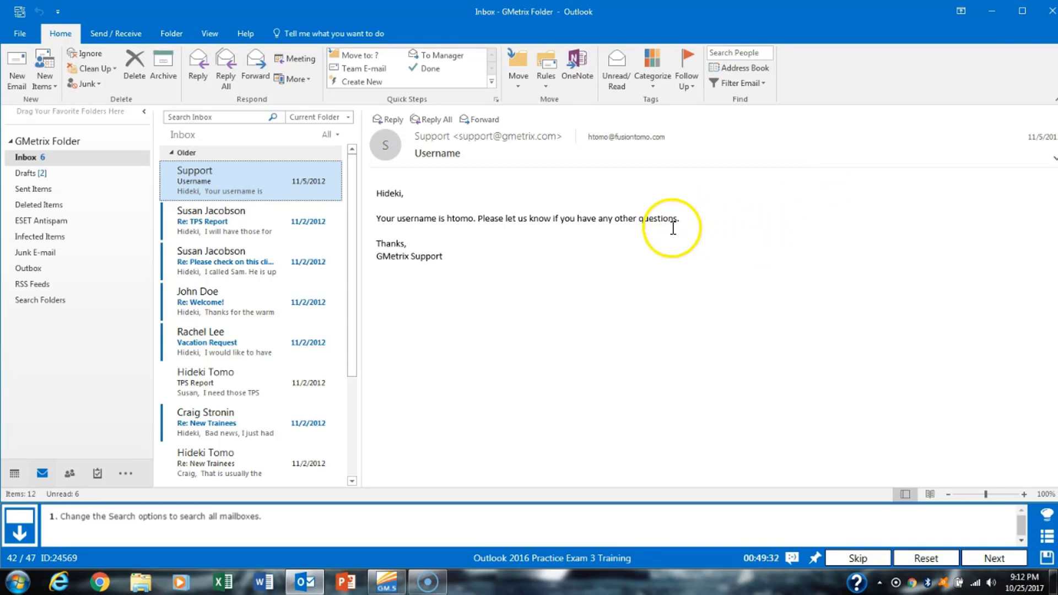
left_click(24, 35)
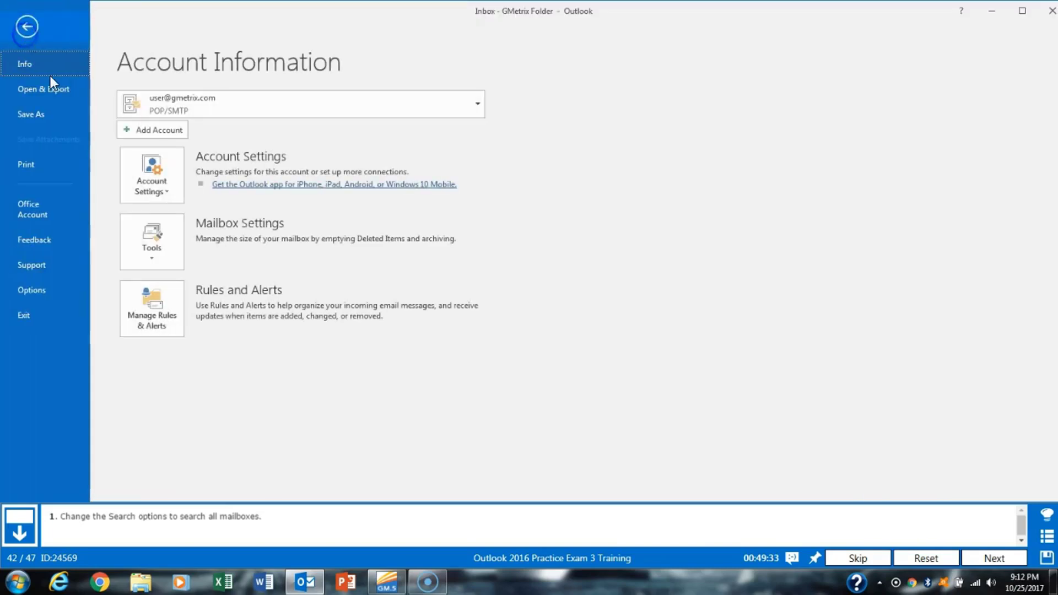
left_click(68, 296)
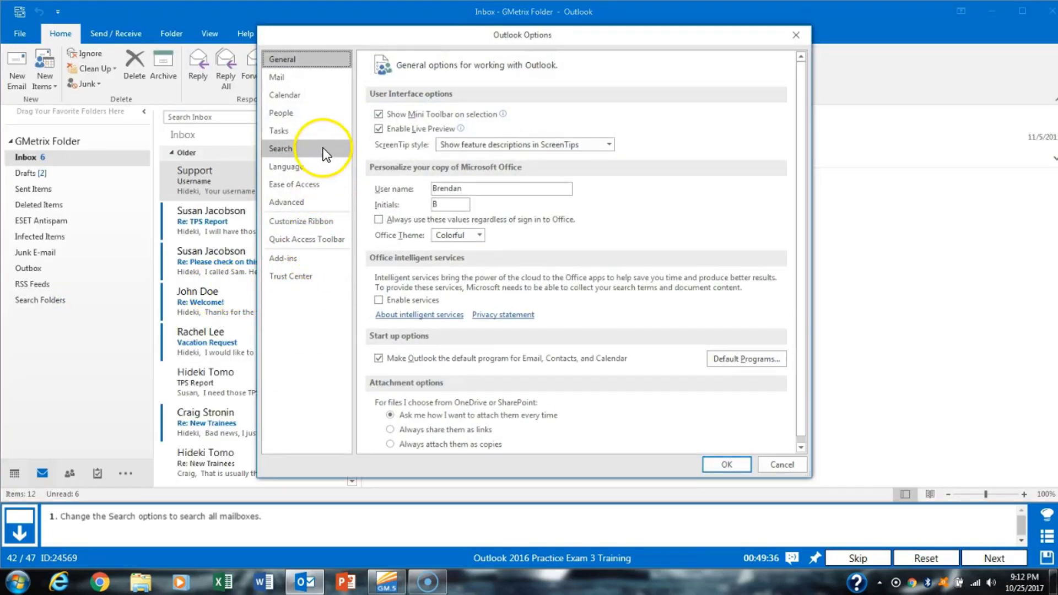
left_click(303, 149)
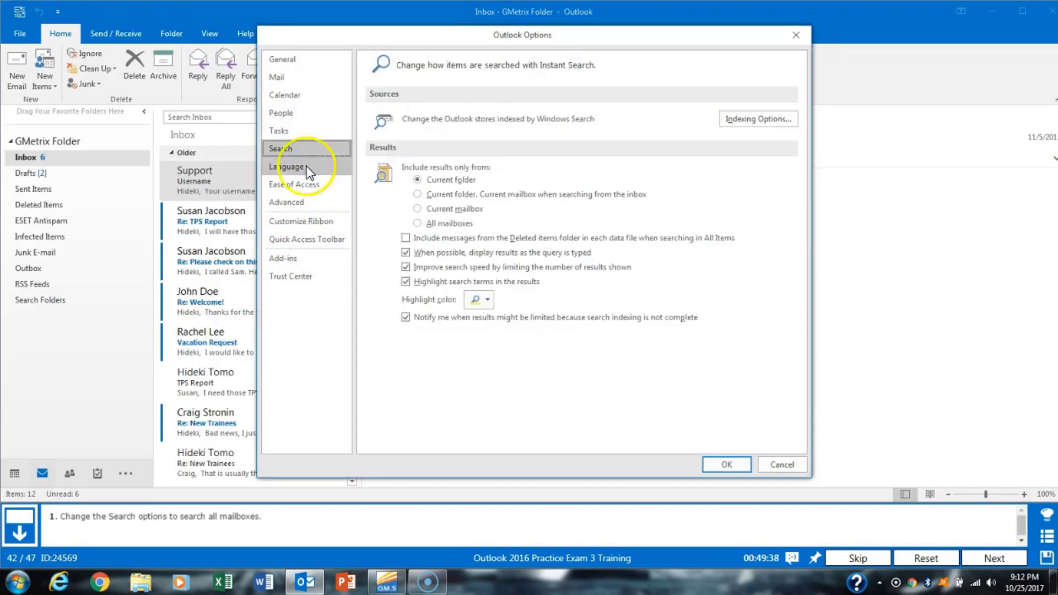
left_click(448, 226)
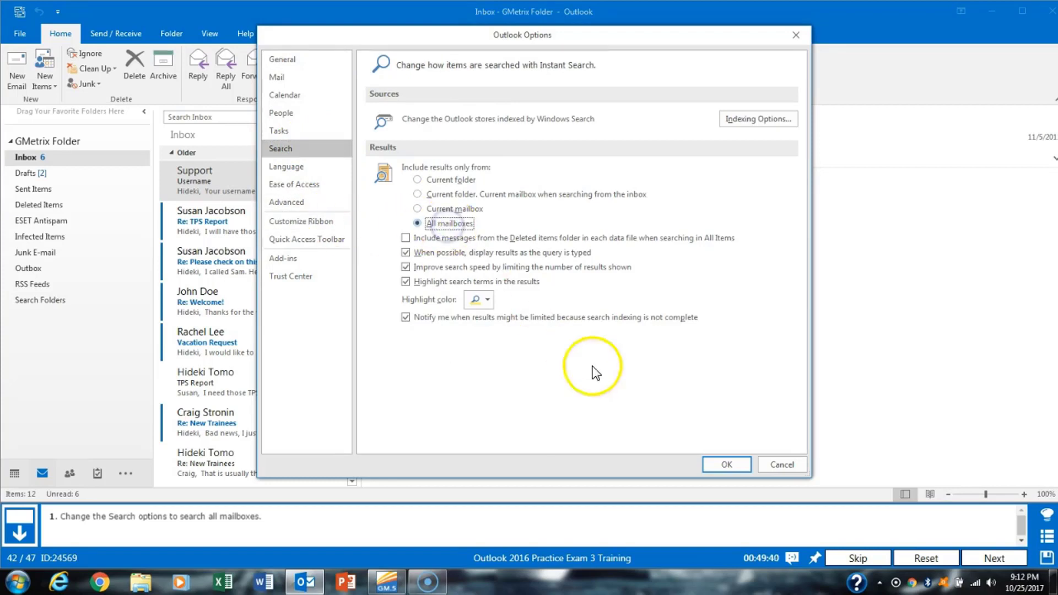
left_click(726, 467)
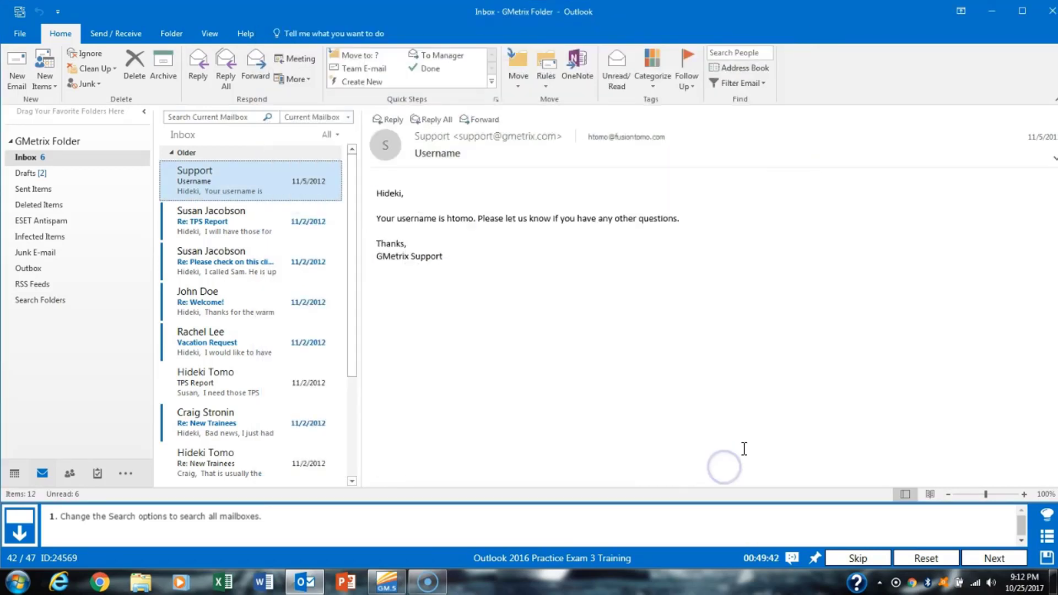
left_click(995, 557)
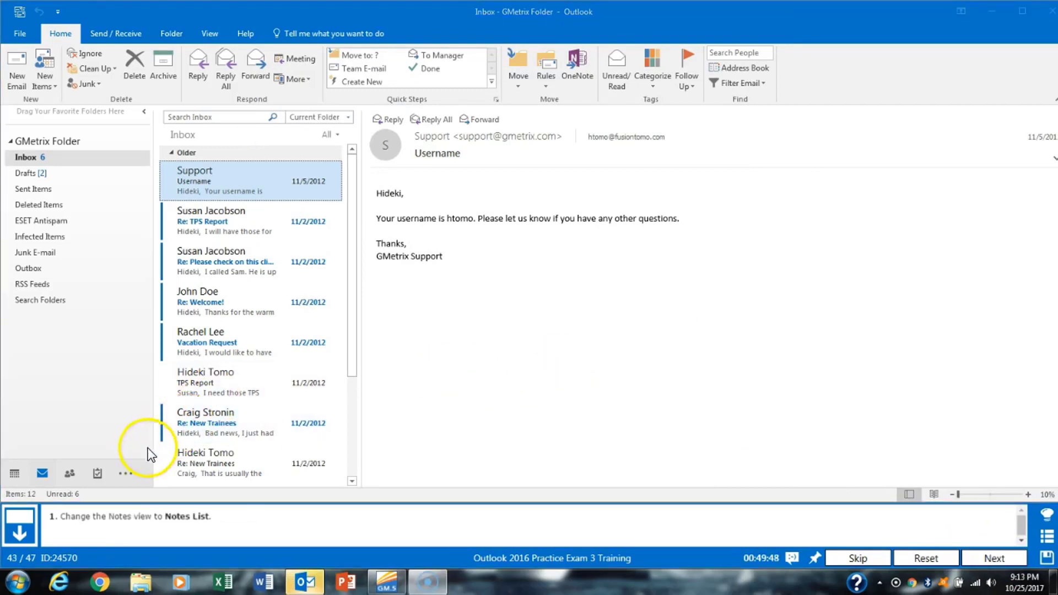
- Switch to the Notes folder and change its view to Notes List
left_click(124, 474)
left_click(160, 499)
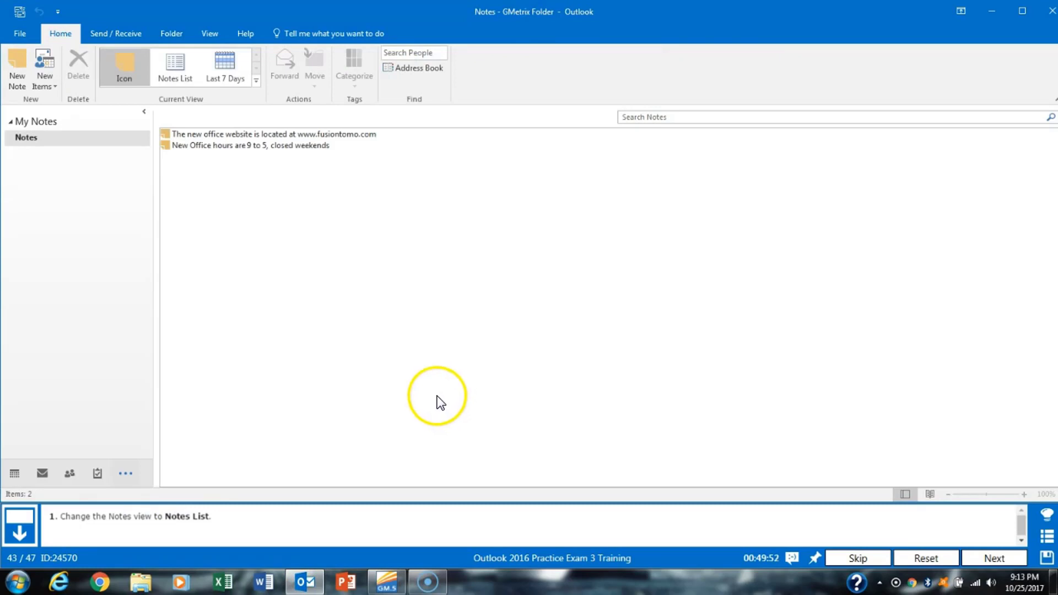
left_click(213, 33)
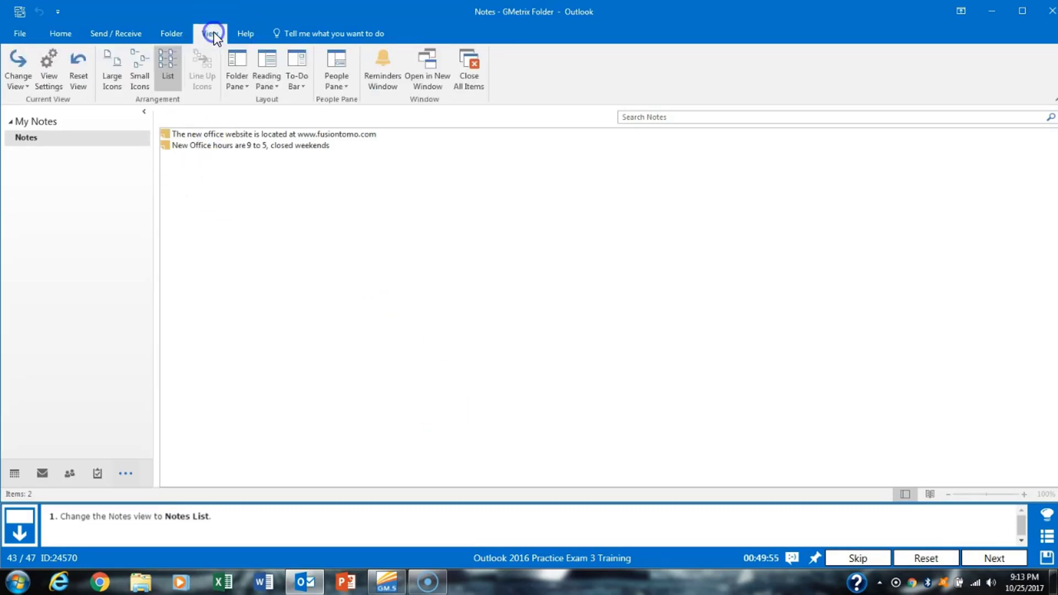
left_click(27, 87)
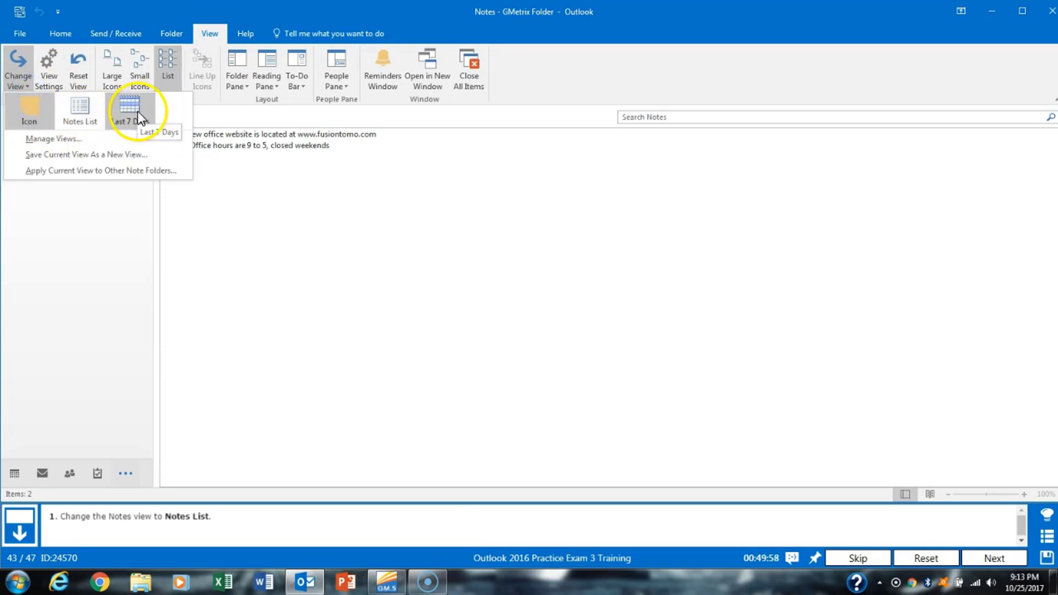
left_click(80, 111)
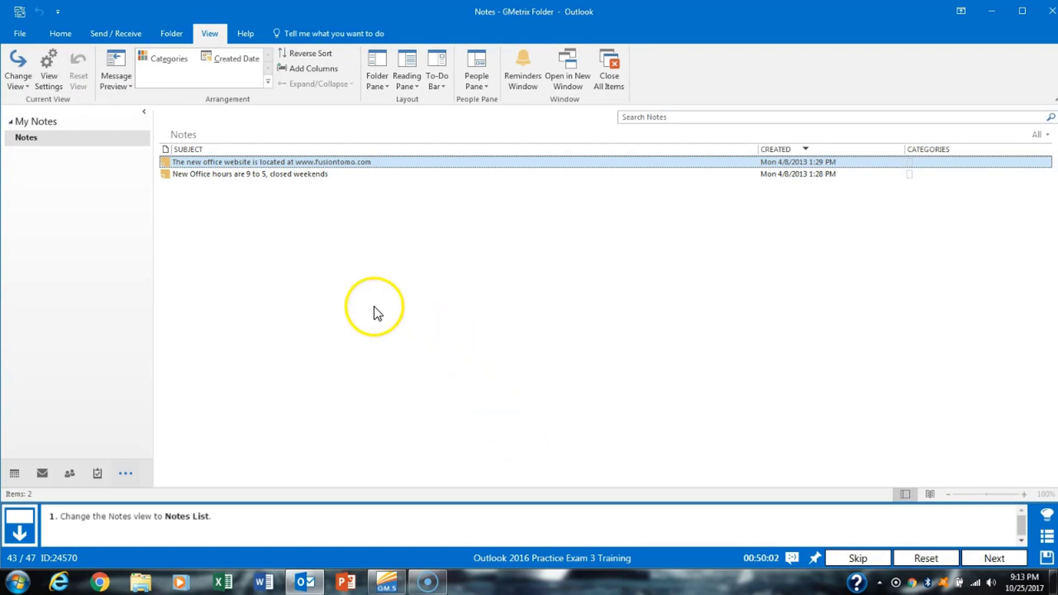
left_click(75, 38)
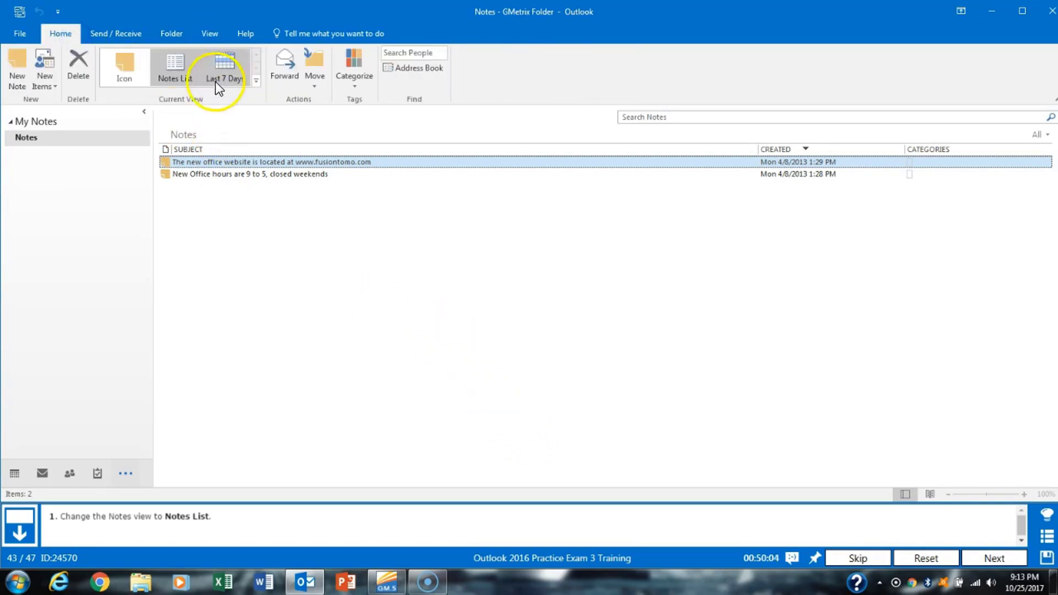
left_click(1004, 557)
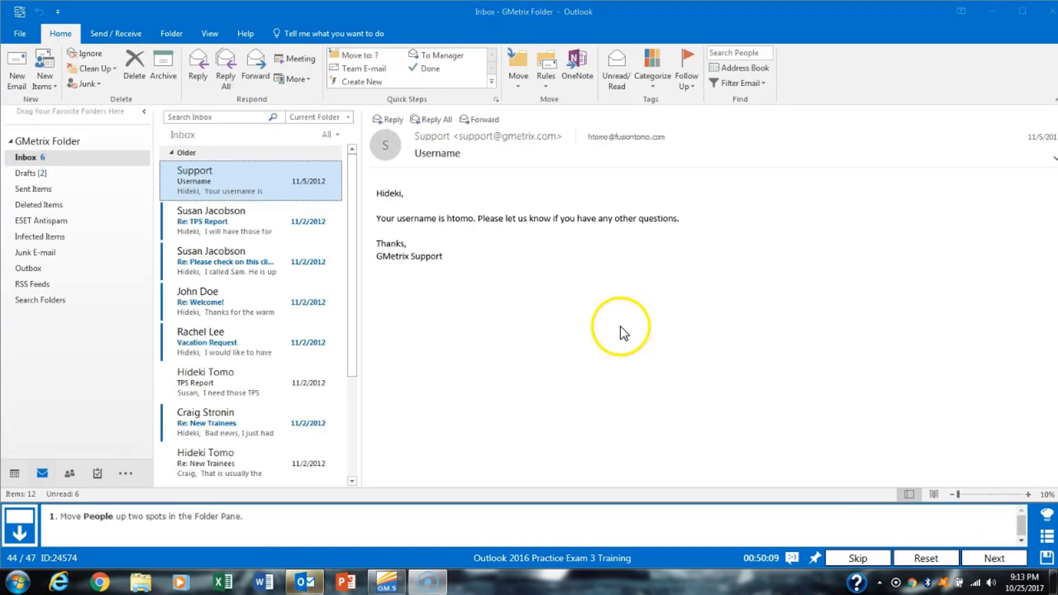
- In Navigation Options, move People up two places so it is listed first
left_click(126, 474)
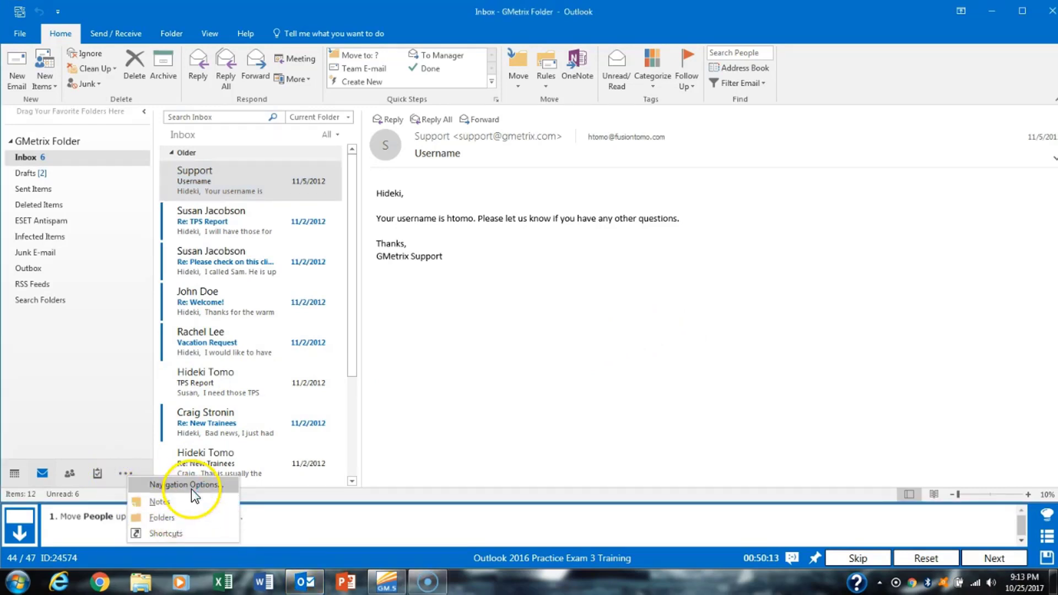
left_click(211, 490)
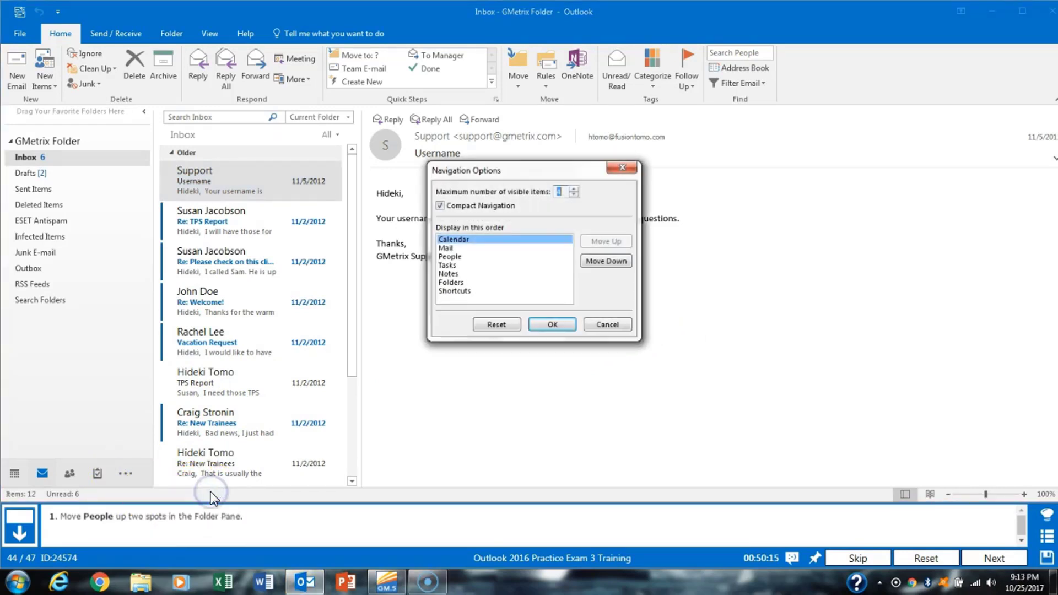
left_click(499, 256)
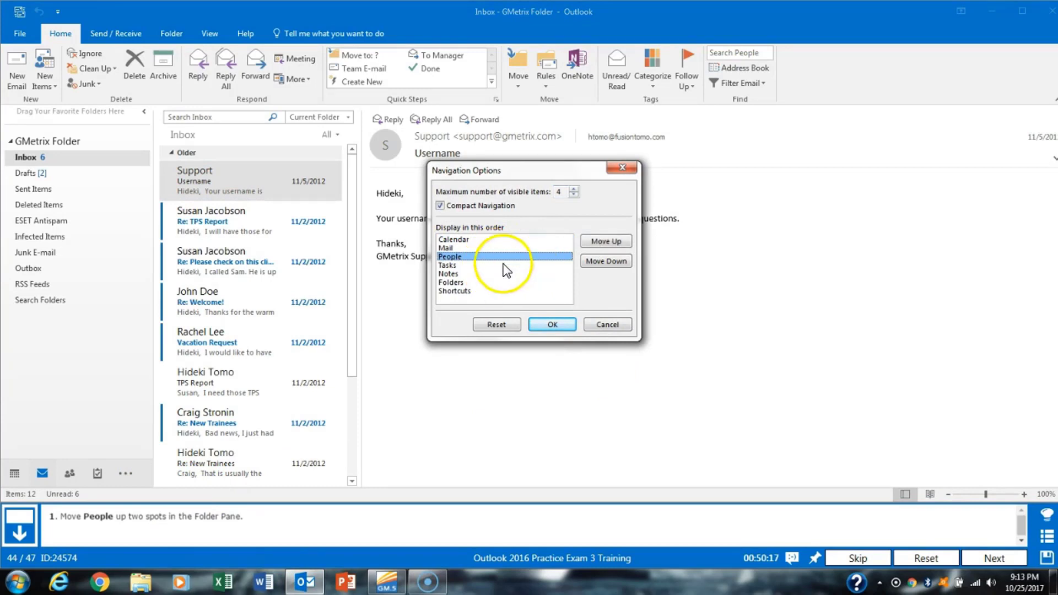
left_click(612, 245)
left_click(609, 242)
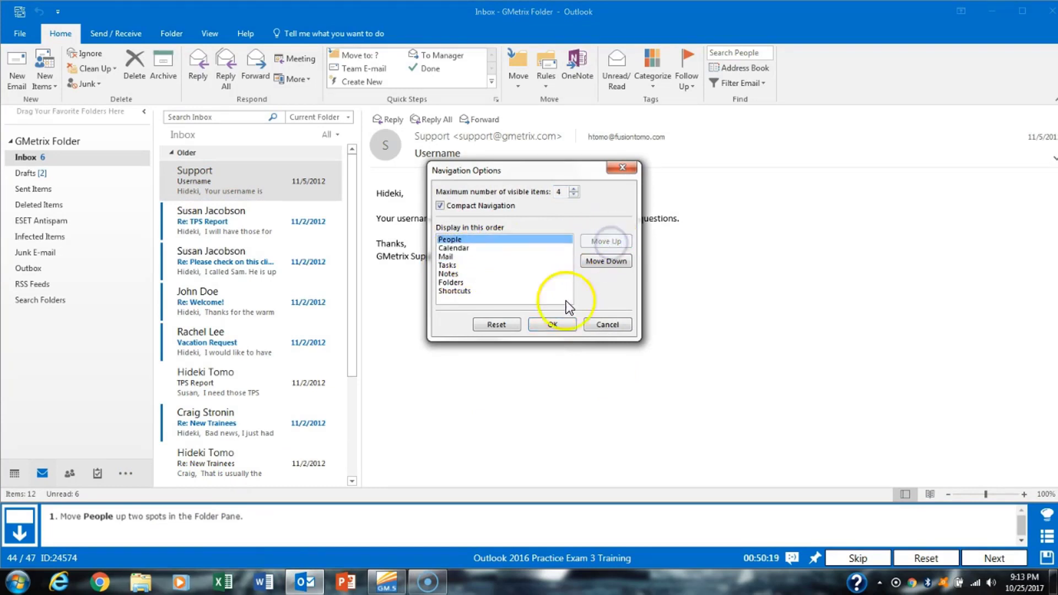
left_click(551, 322)
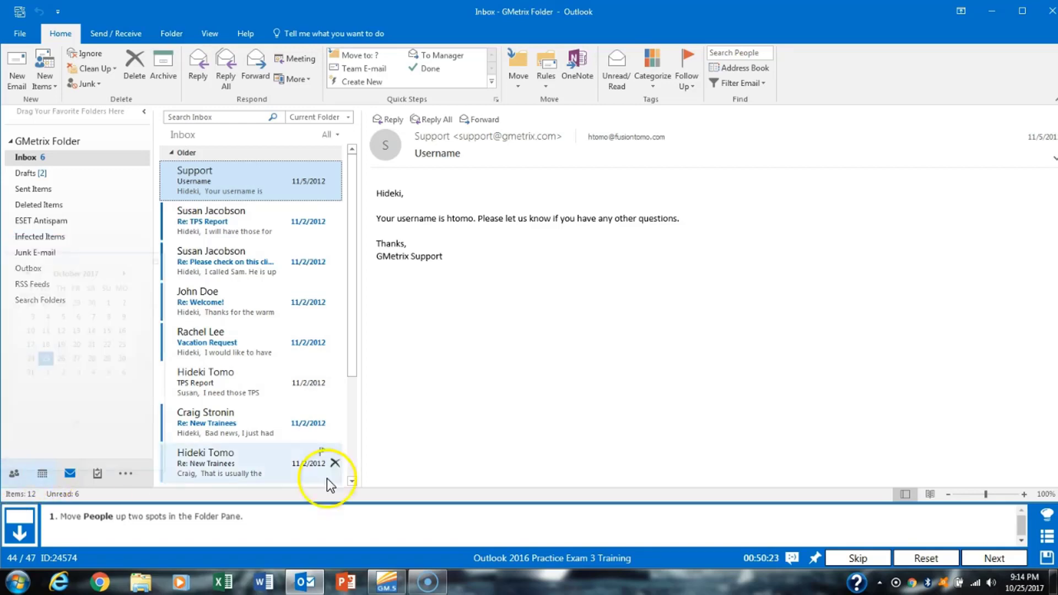
left_click(988, 557)
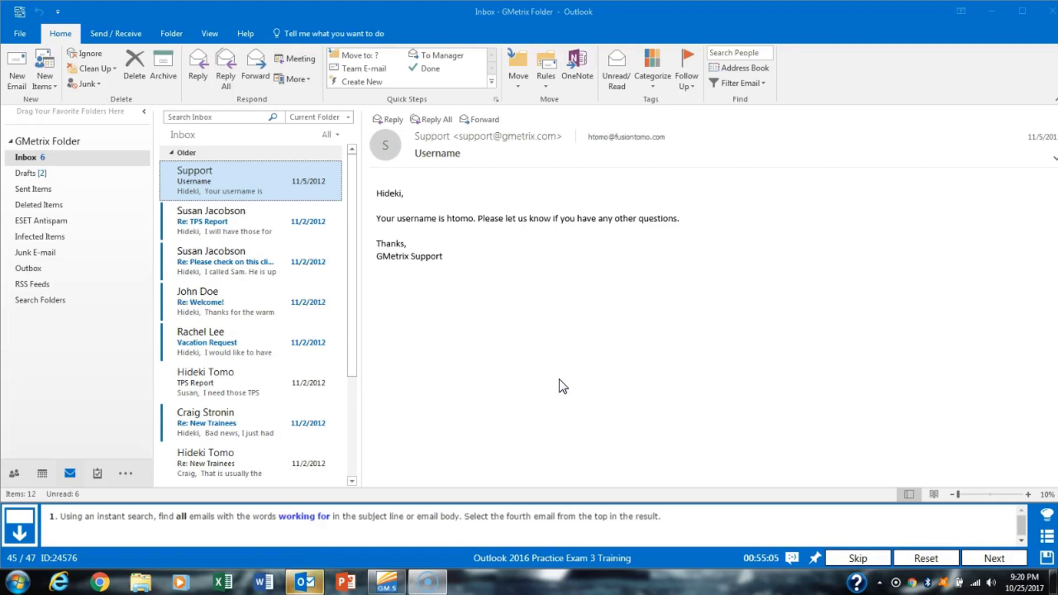
- Search all Outlook items for messages whose body contains 'working for' and open the fourth result
left_click(241, 116)
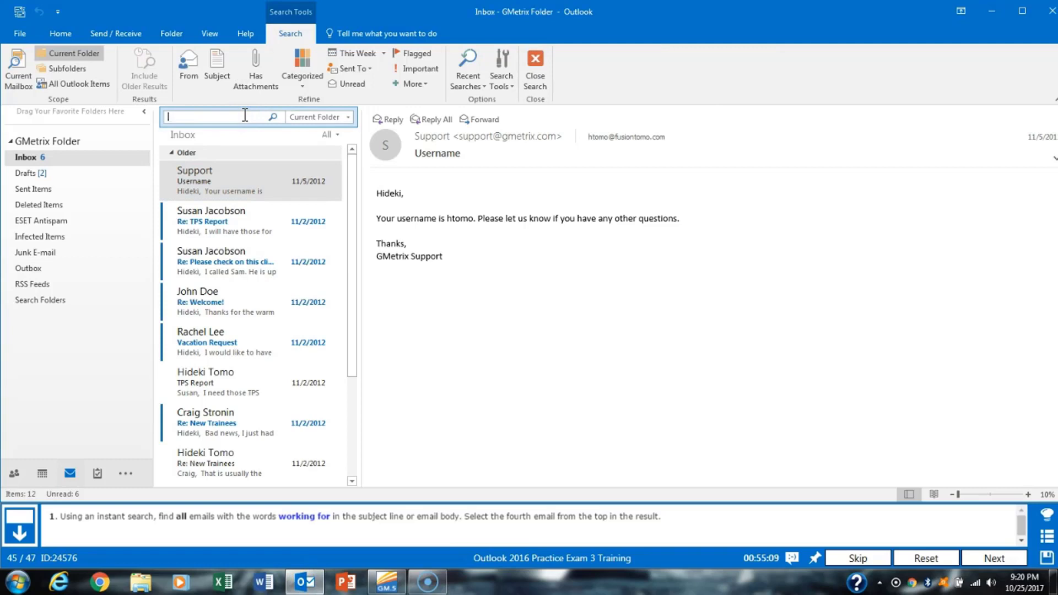
left_click(89, 84)
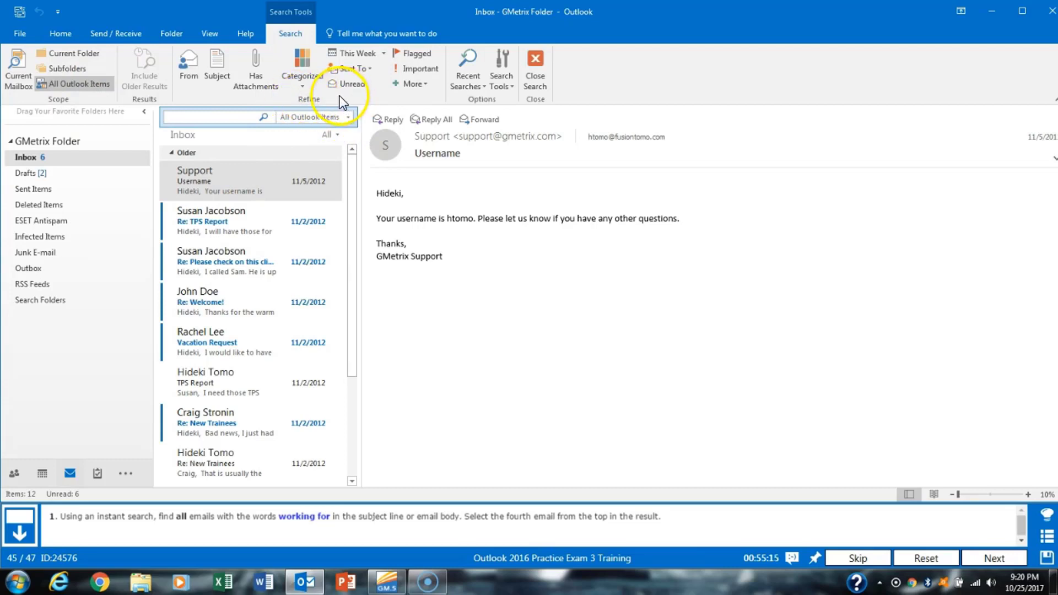
left_click(426, 88)
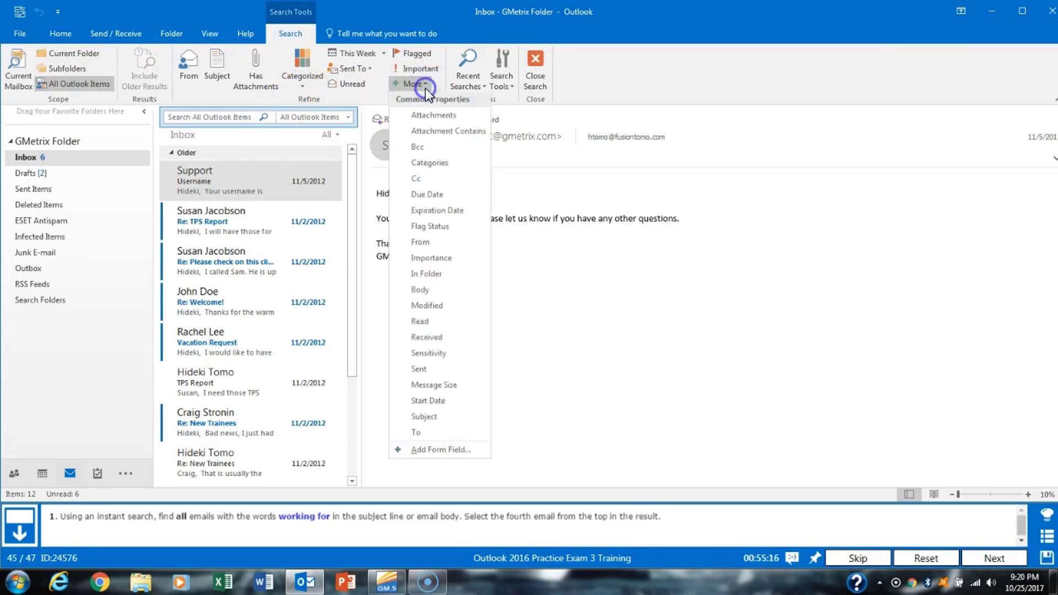
left_click(434, 289)
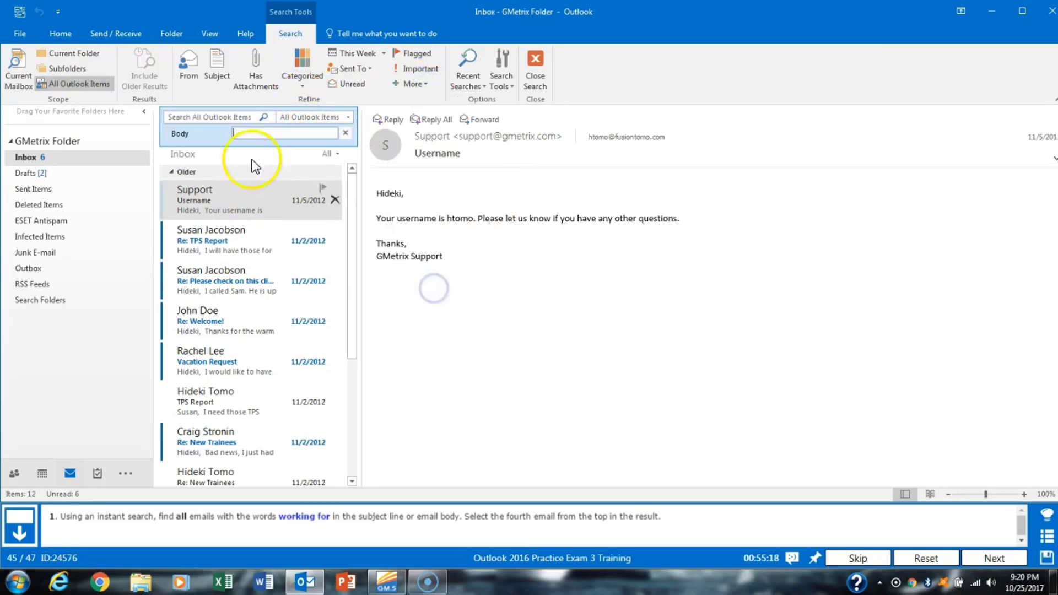
left_click(285, 132)
type("wo")
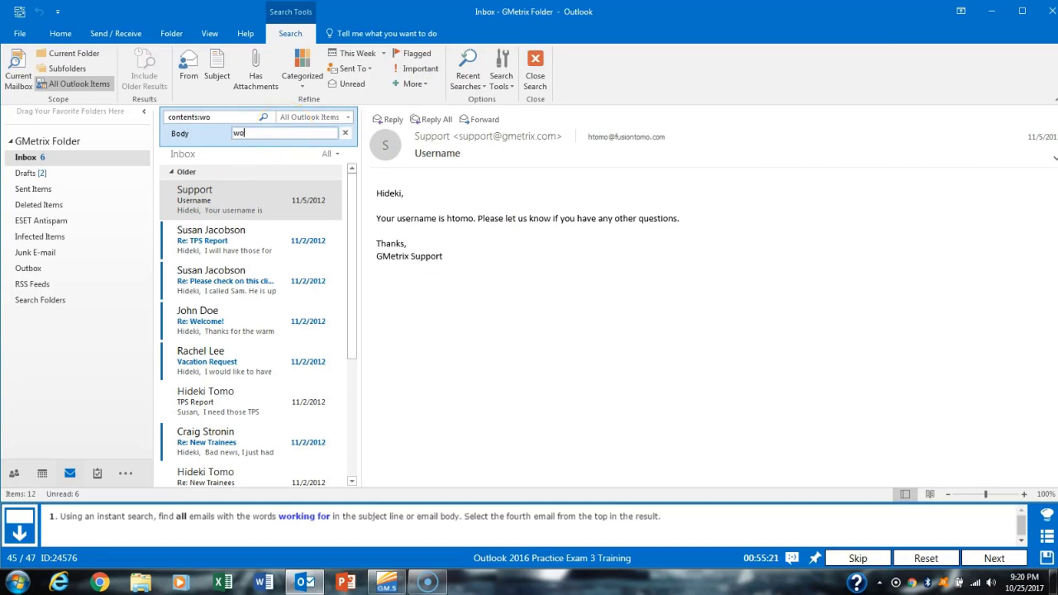
type("rking for")
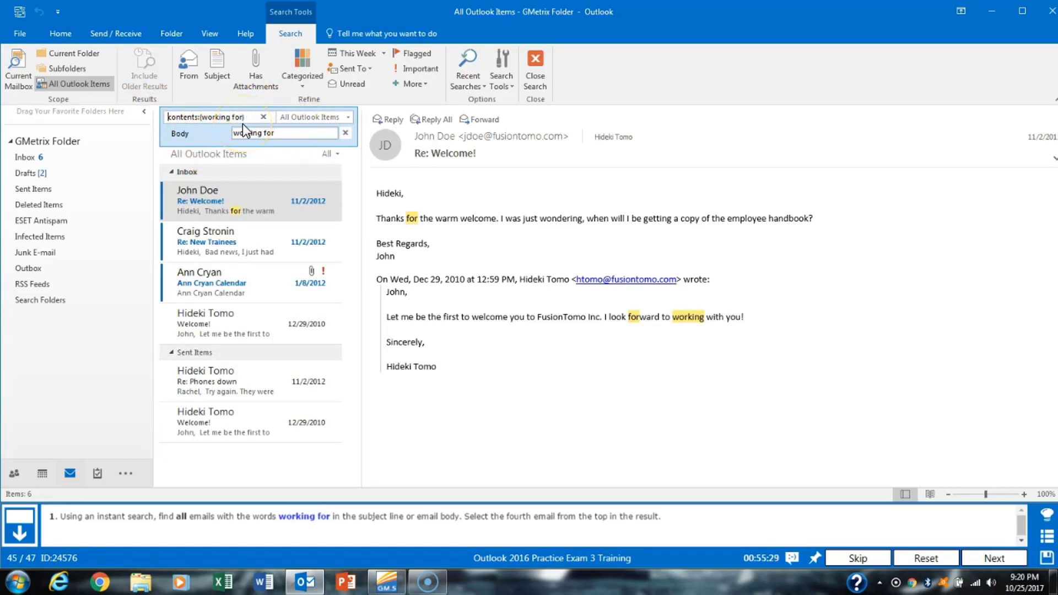
left_click(221, 330)
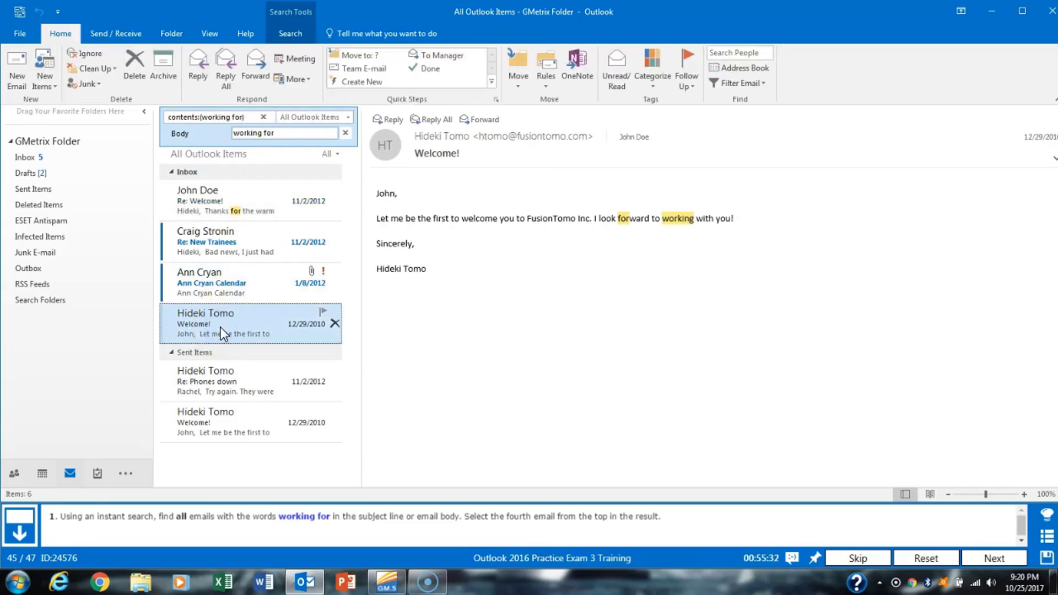
left_click(987, 559)
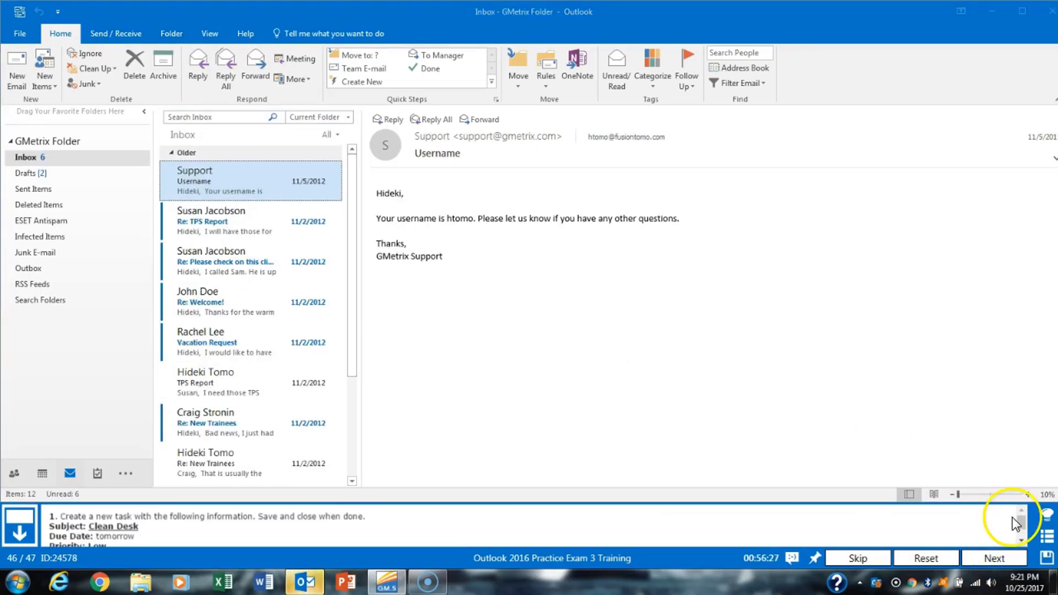
- Create a new task in Tasks with its due date set to tomorrow, 10/26/2017
left_click(95, 474)
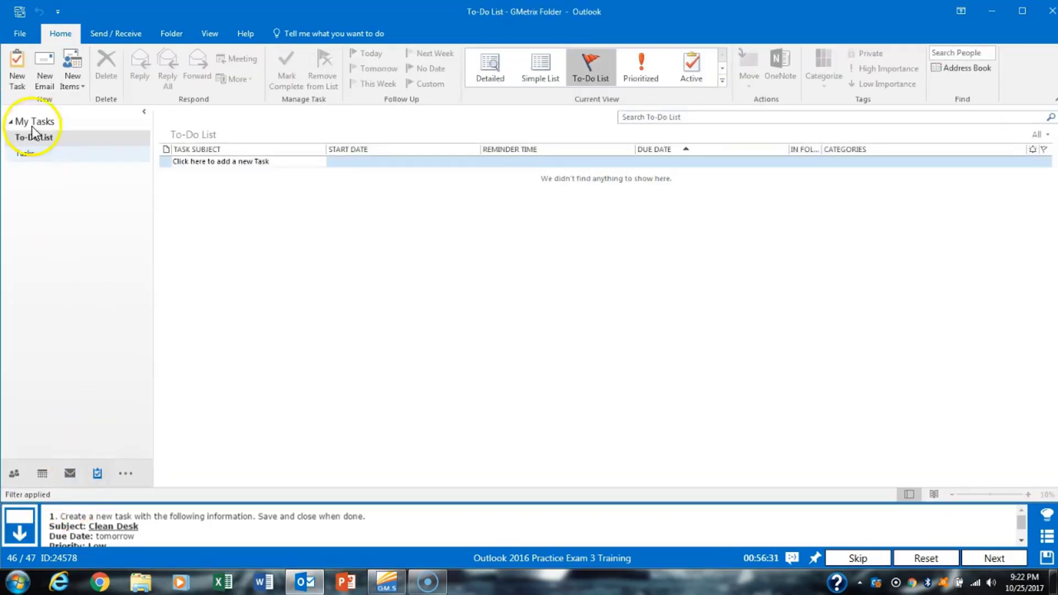
left_click(18, 77)
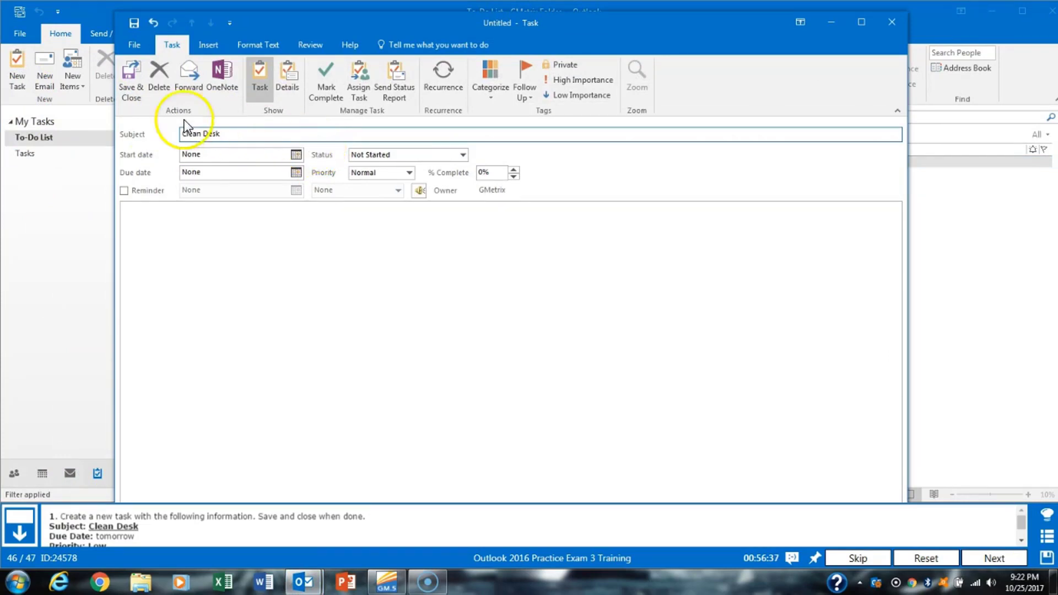
left_click(296, 172)
left_click(226, 274)
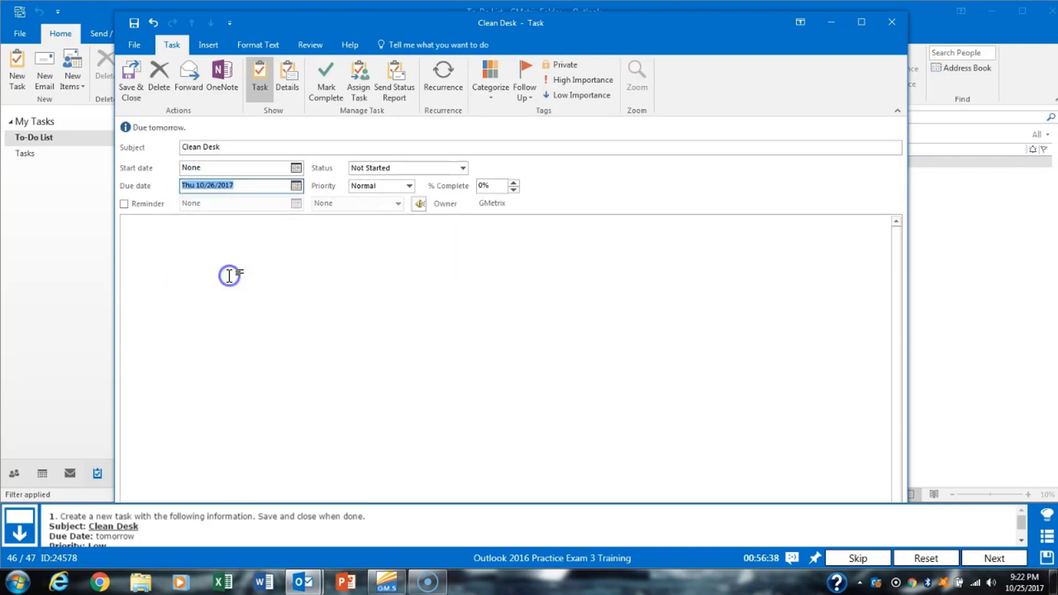
left_click_drag(1024, 522, 1024, 528)
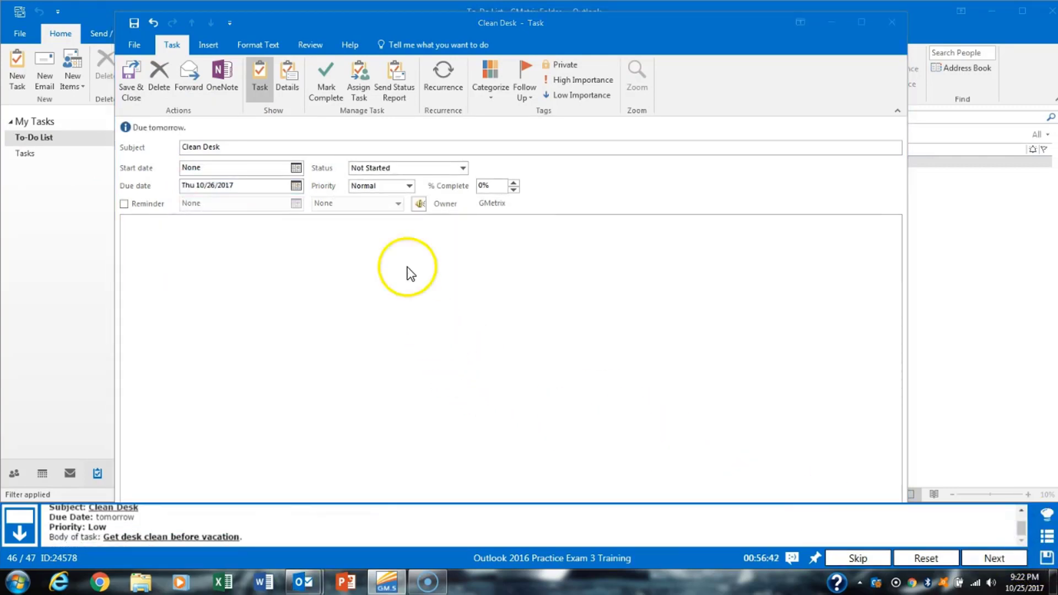
- Set the Clean Desk task to Low priority, add 'Get desk clean before vacation', and save it
left_click(409, 185)
left_click(385, 199)
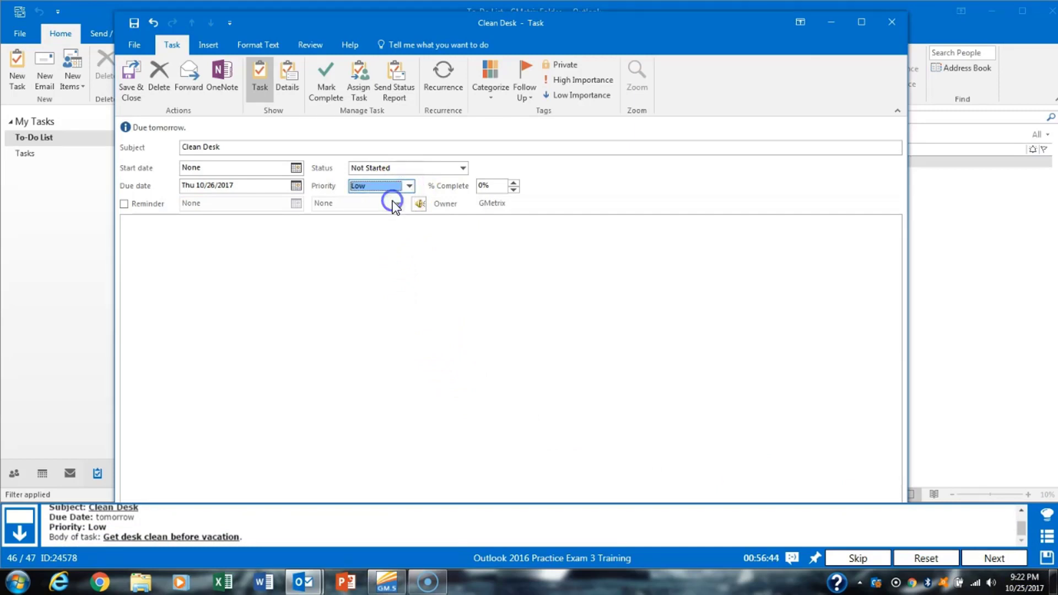
left_click(296, 243)
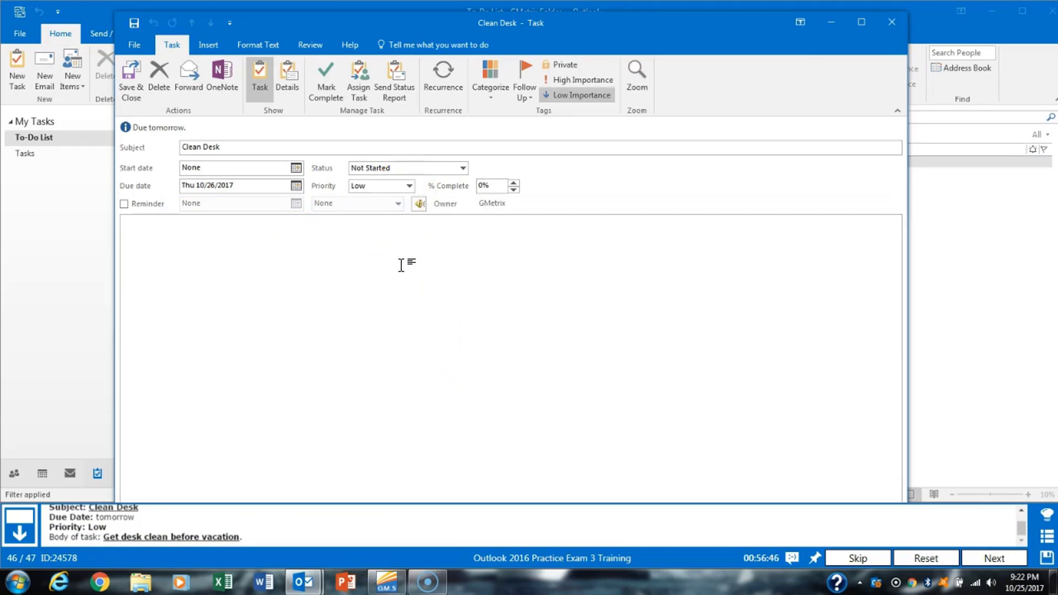
type("Get desk clean before vacation")
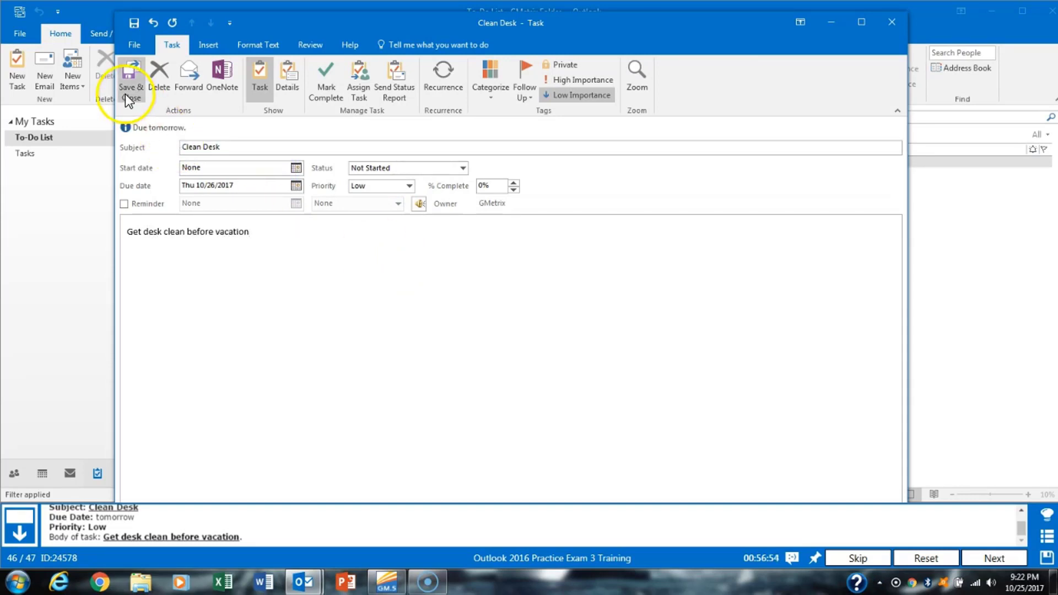
left_click(124, 93)
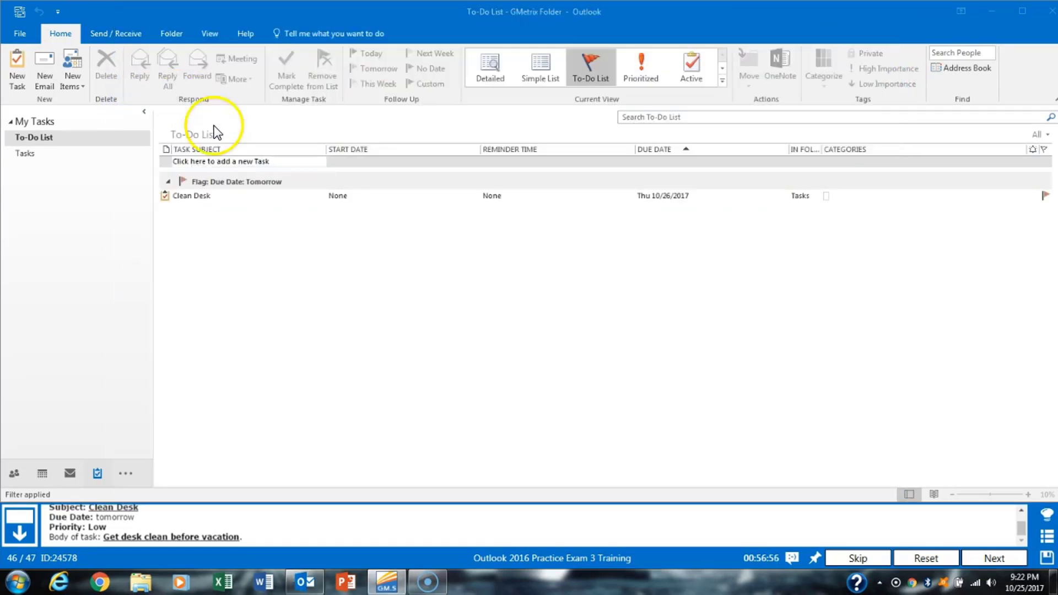
left_click(987, 559)
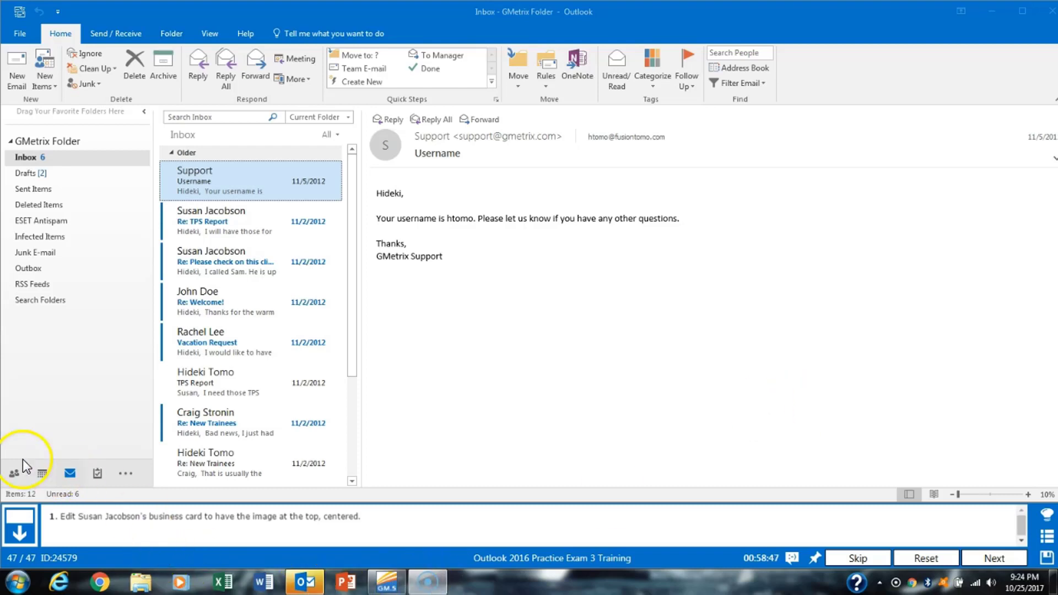
- Show the contacts in Business Card view and open the third contact's record
left_click(17, 472)
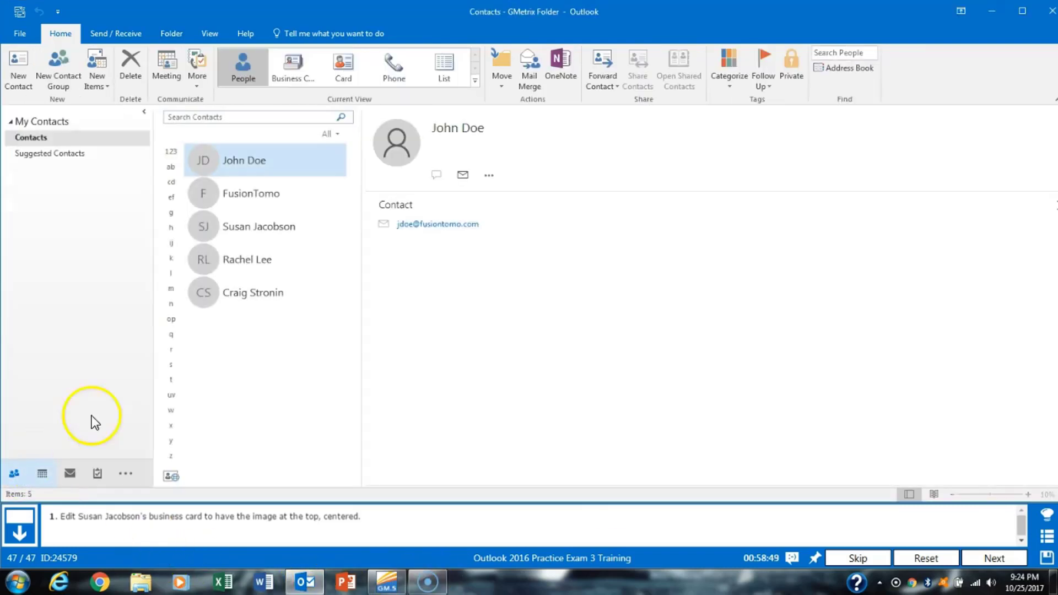
left_click(289, 222)
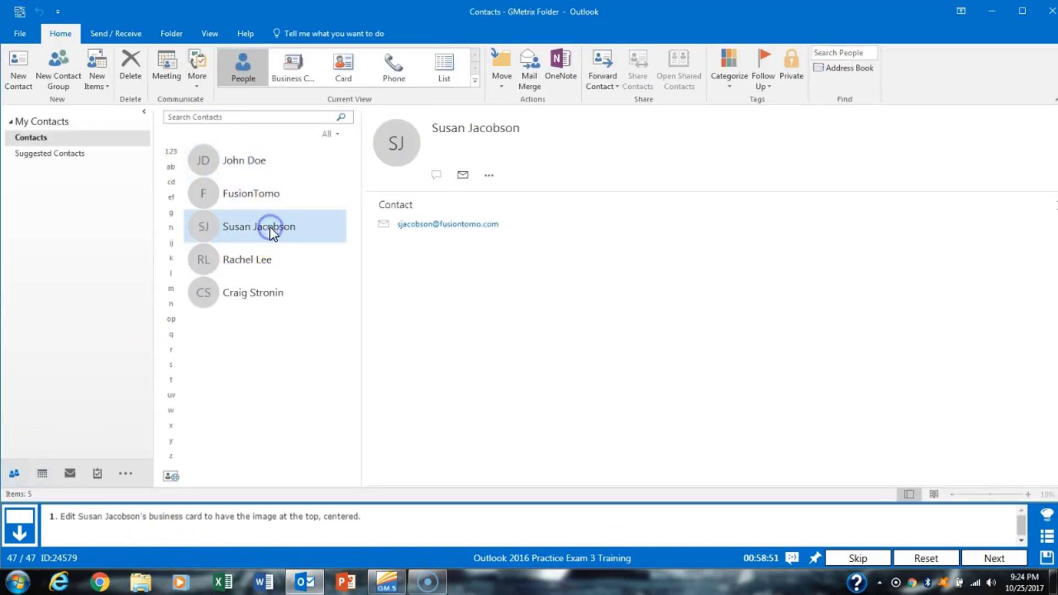
left_click(300, 82)
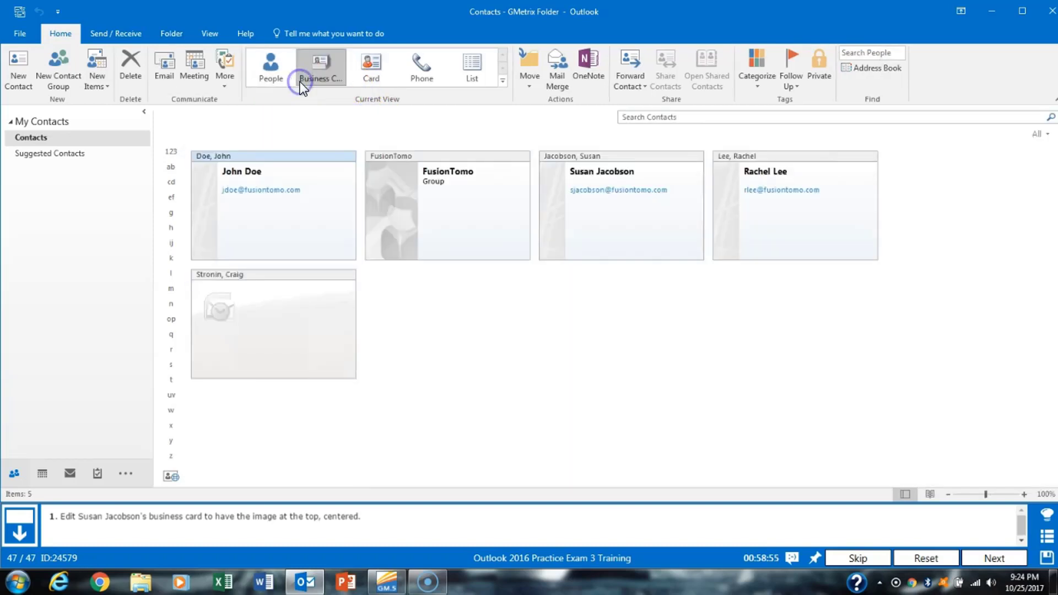
double_click(627, 234)
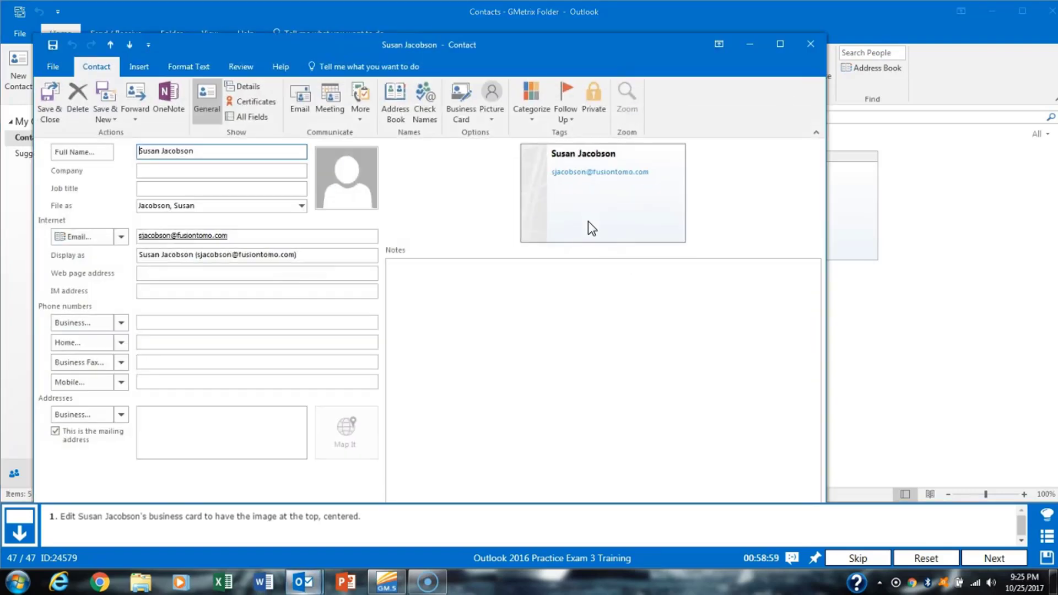
left_click_drag(541, 52, 574, 36)
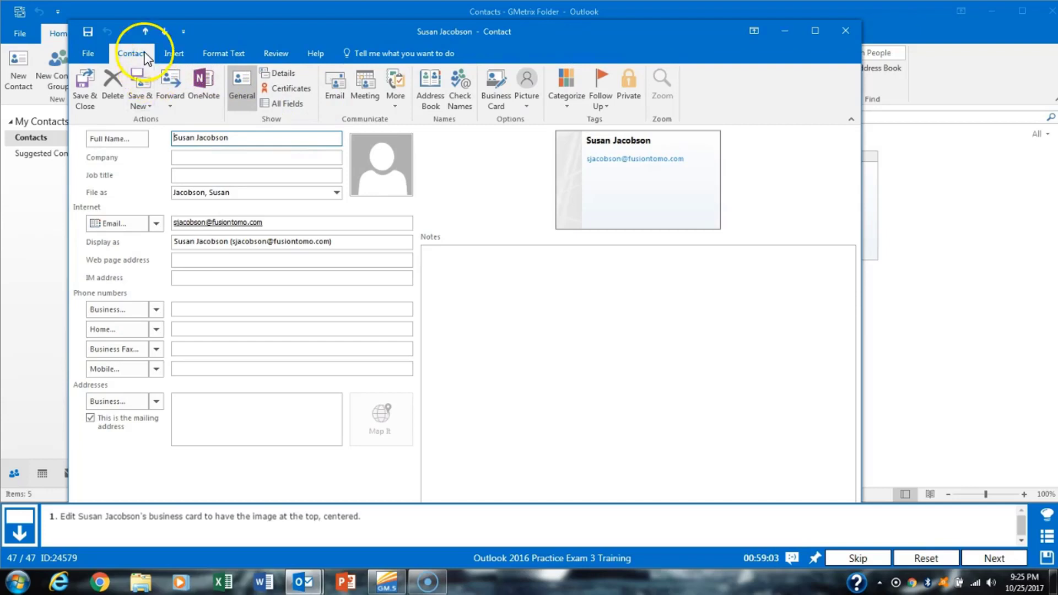
- Set the contact's business card layout to Image Top with Center alignment, and save the contact
left_click(499, 99)
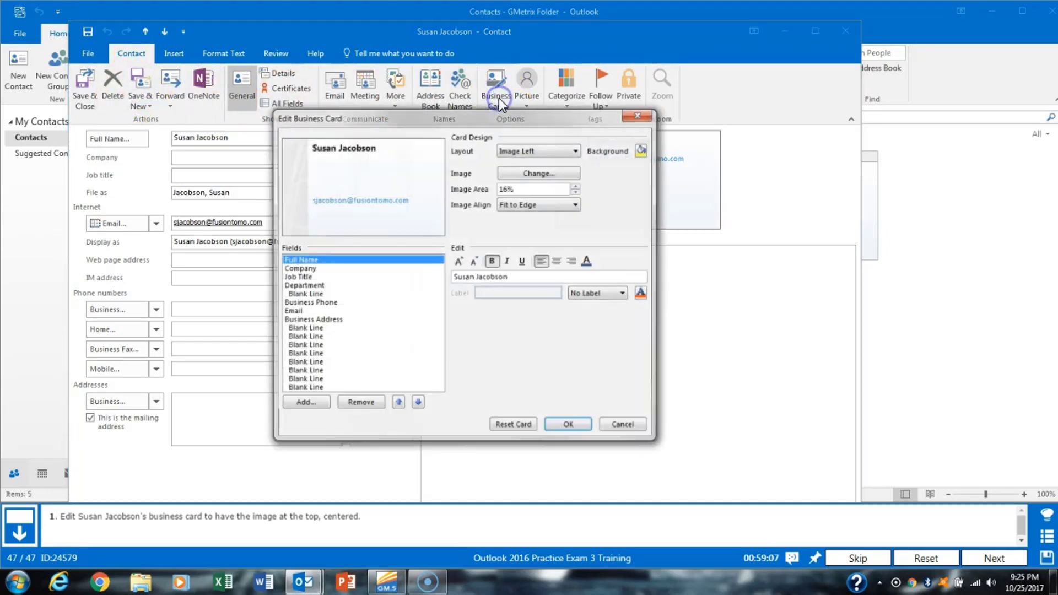
left_click(538, 144)
left_click(544, 179)
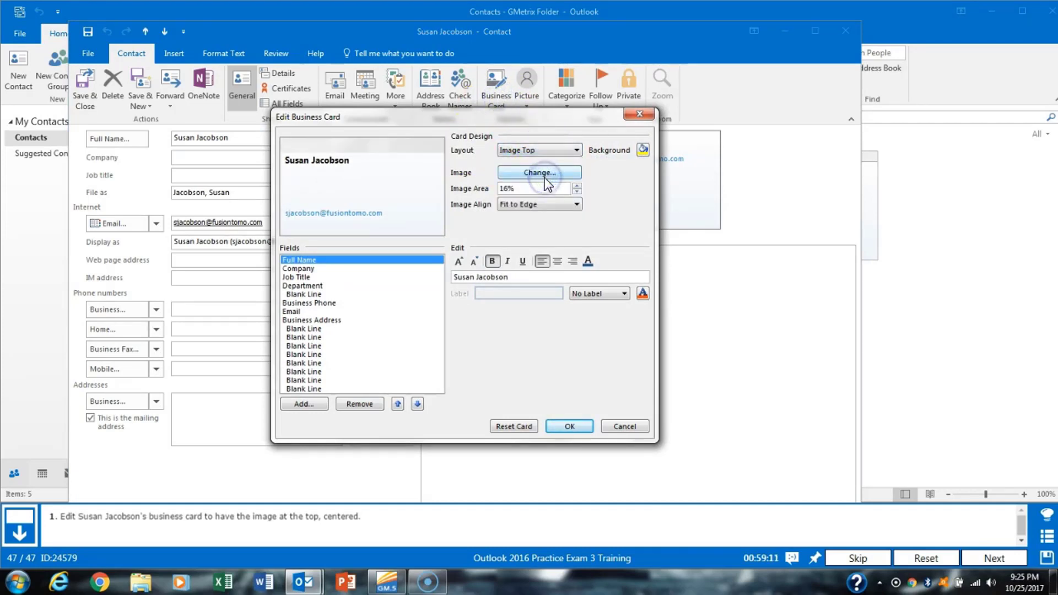
left_click(528, 206)
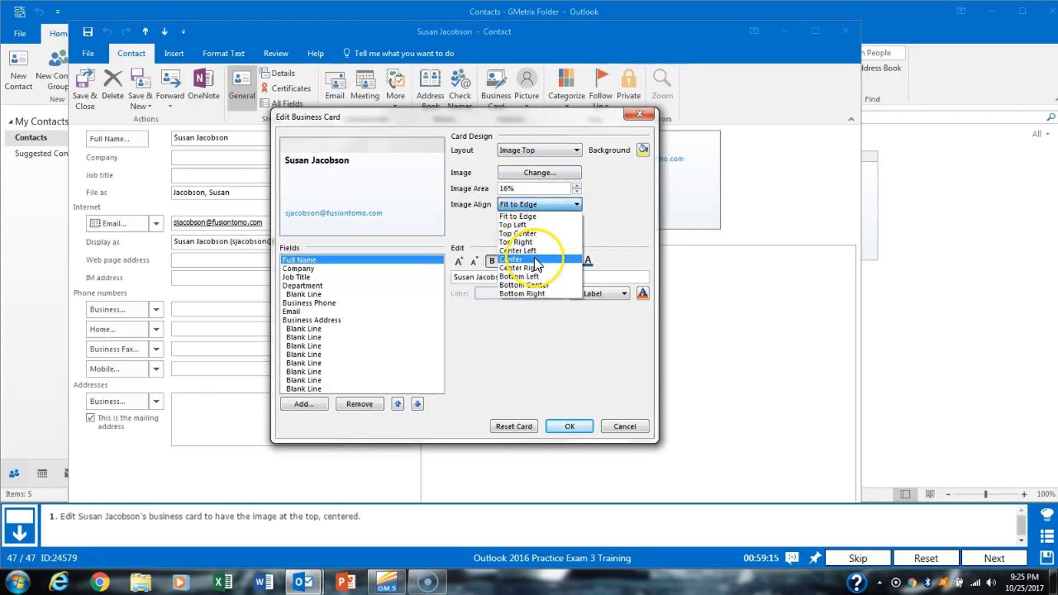
left_click(536, 260)
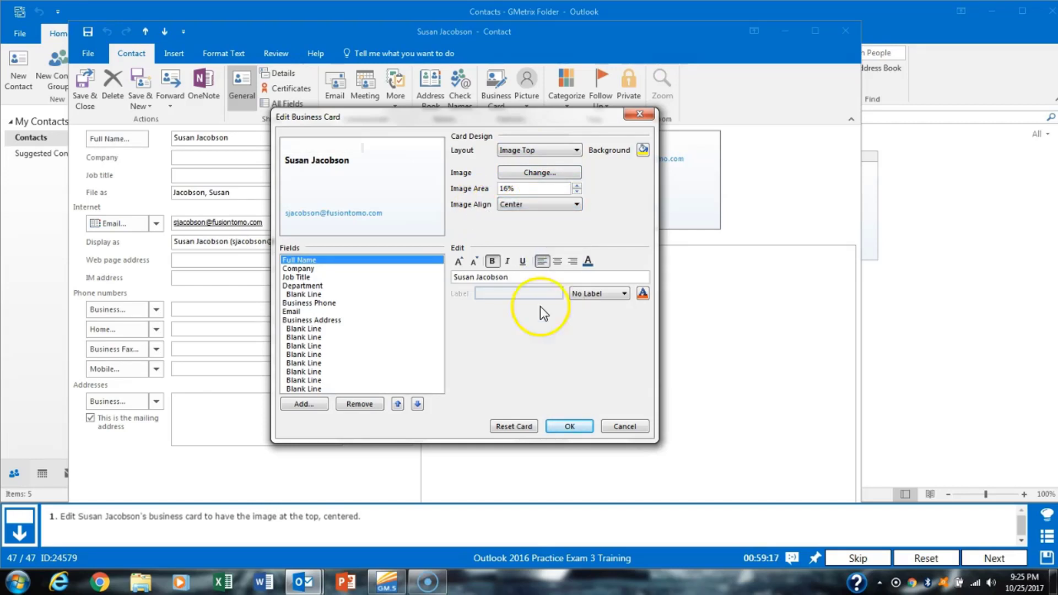
left_click(560, 425)
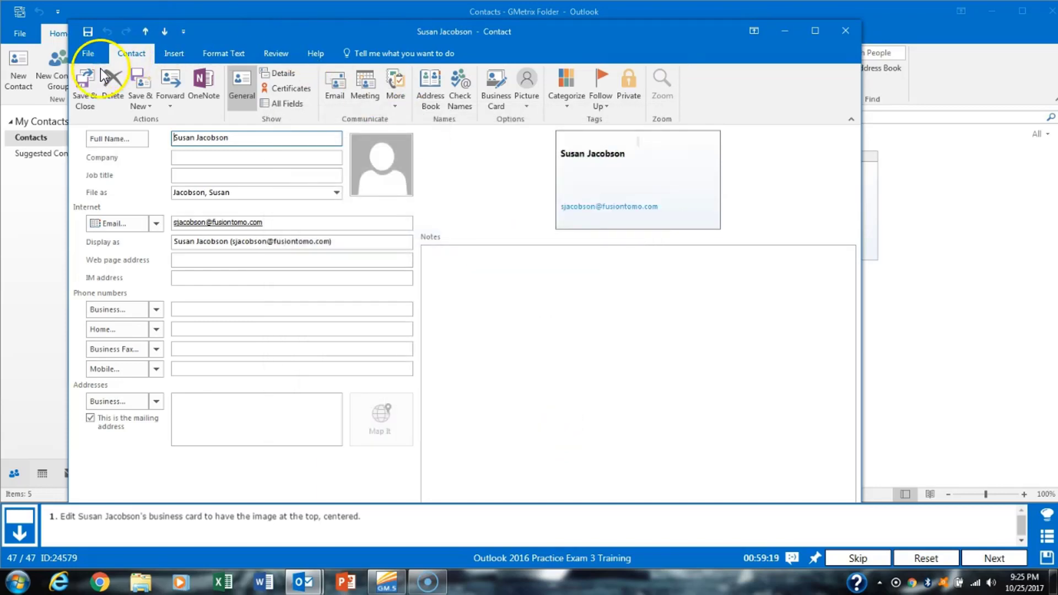
left_click(86, 82)
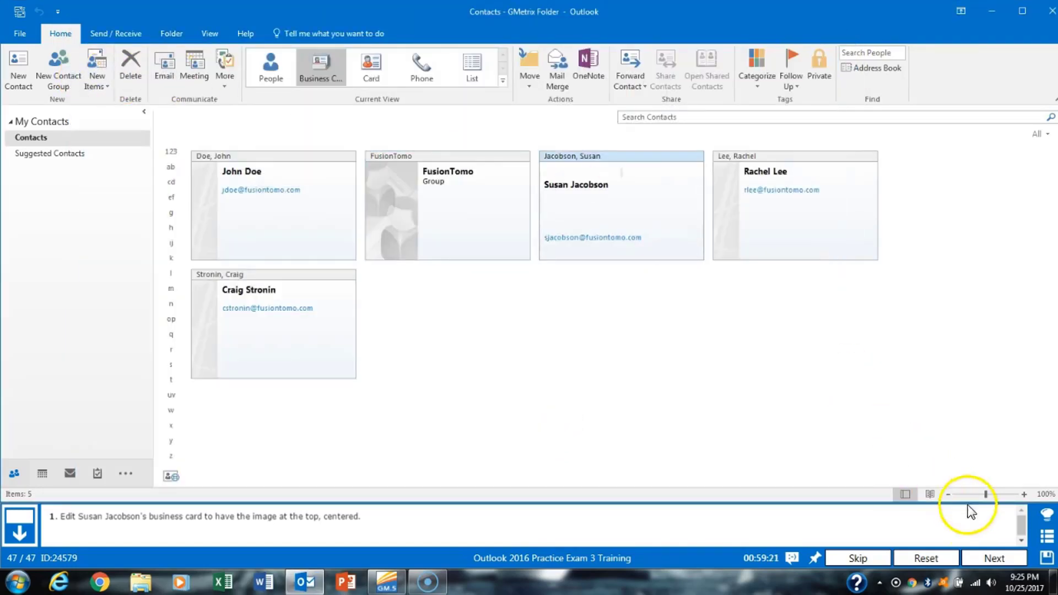